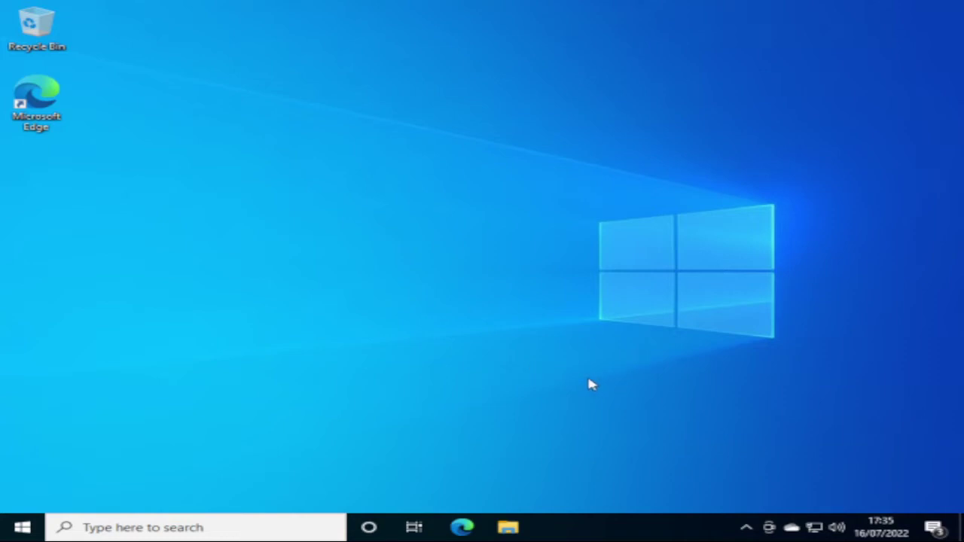
Step: Open File Explorer and bring up the properties of This PC
left_click(509, 526)
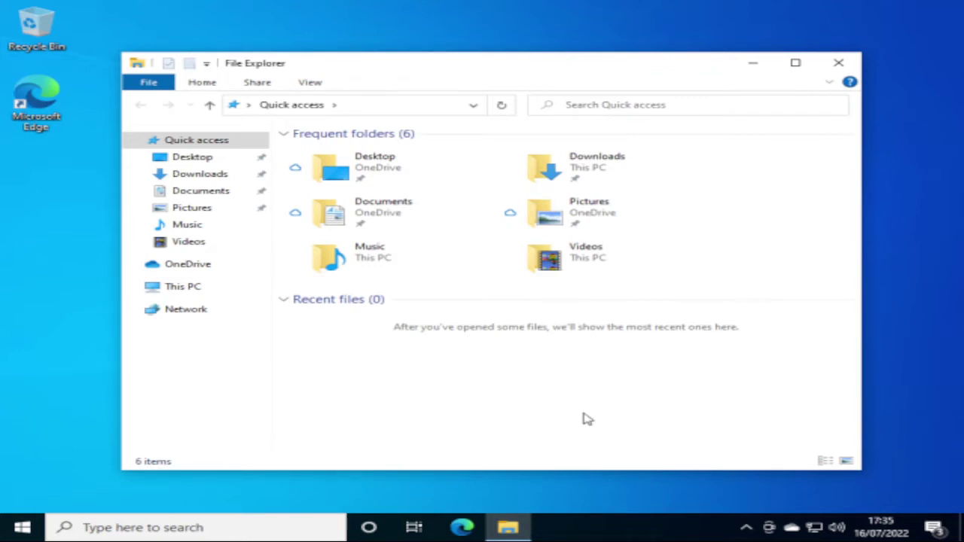
right_click(186, 295)
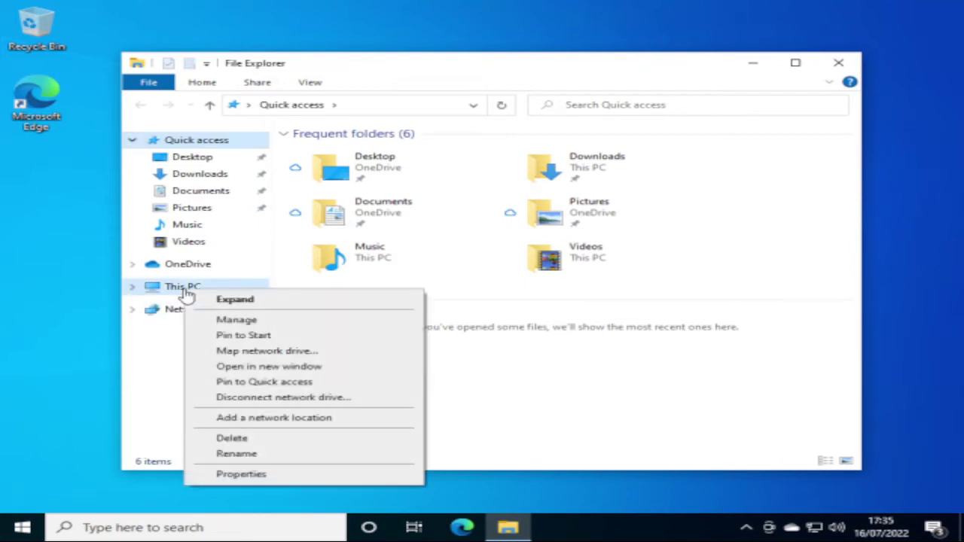
left_click(248, 475)
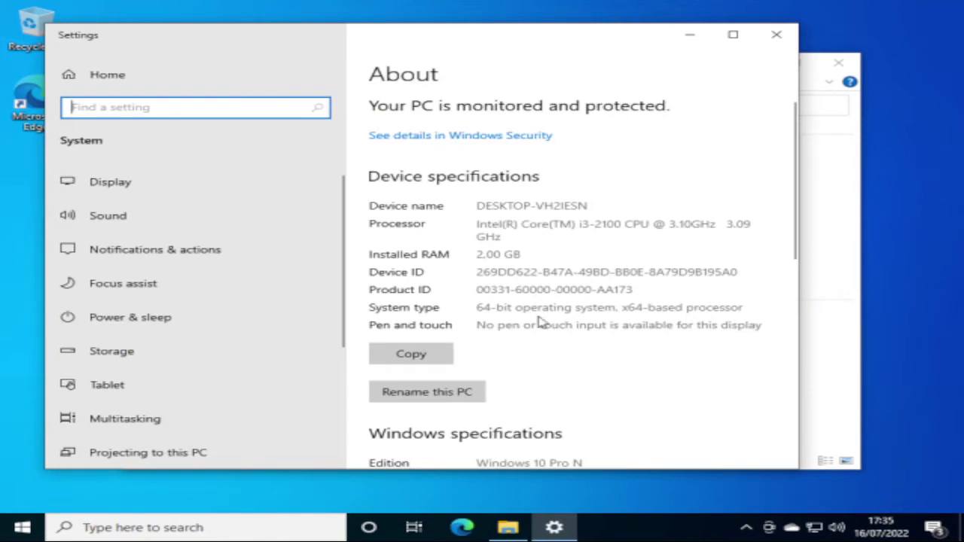
Step: In the performance options of the advanced system settings, adjust the visual effects for best performance
scroll(539, 321, "down", 10)
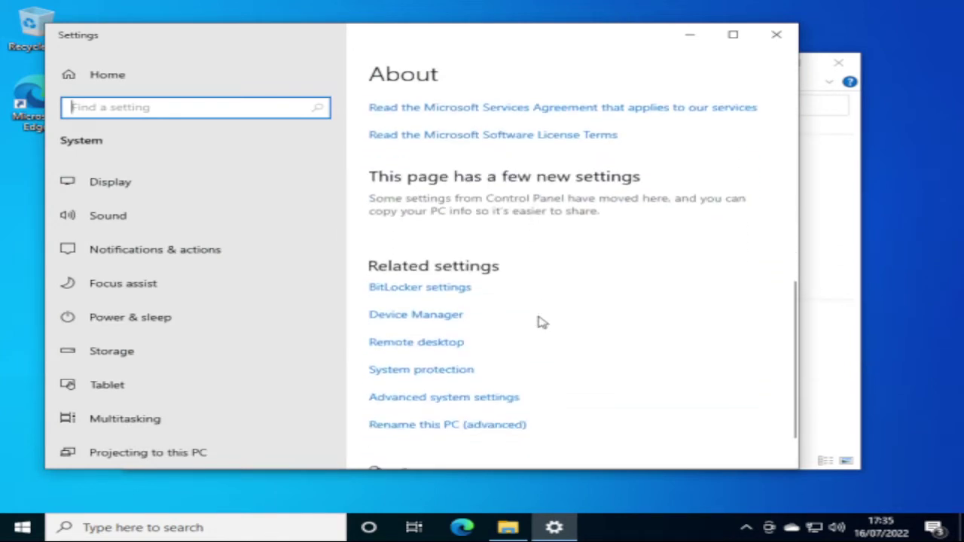
scroll(540, 321, "down", 2)
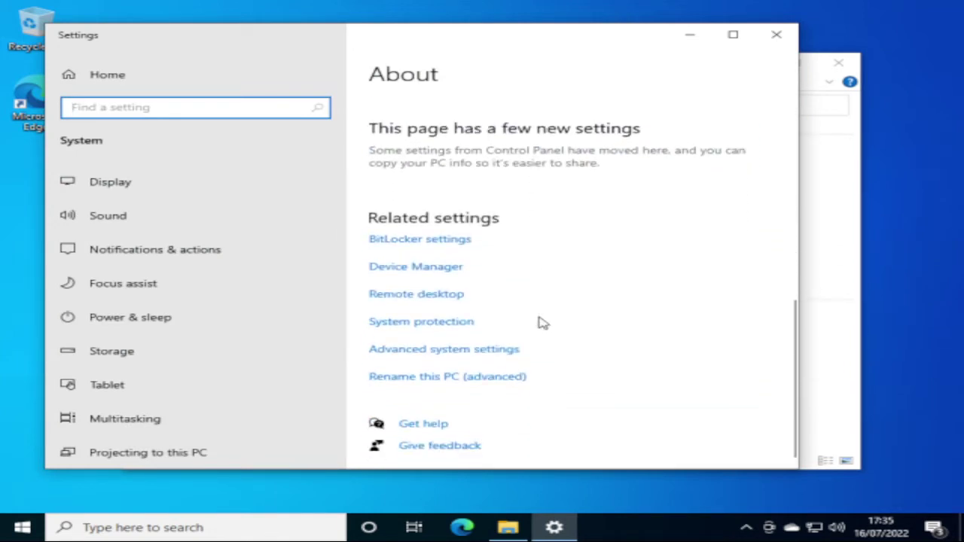
left_click(487, 355)
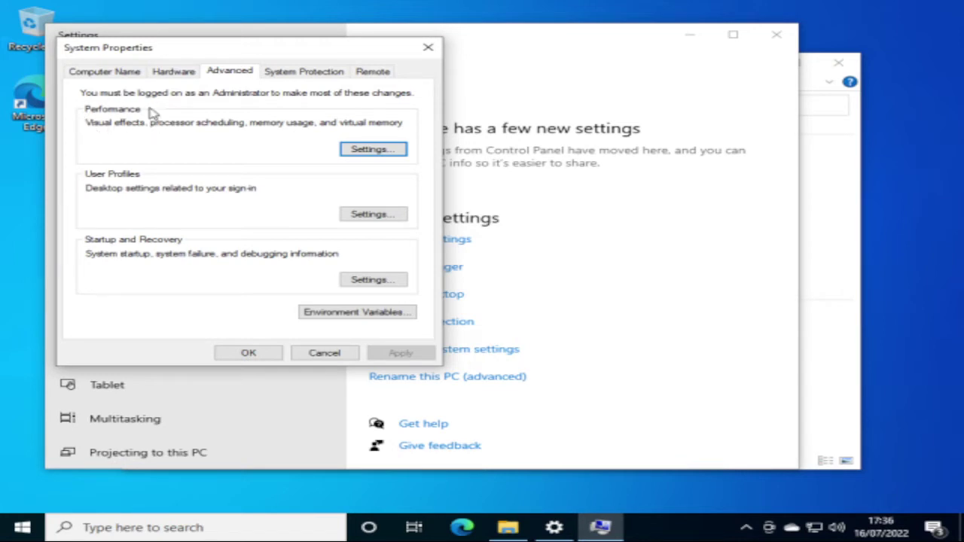
left_click(374, 150)
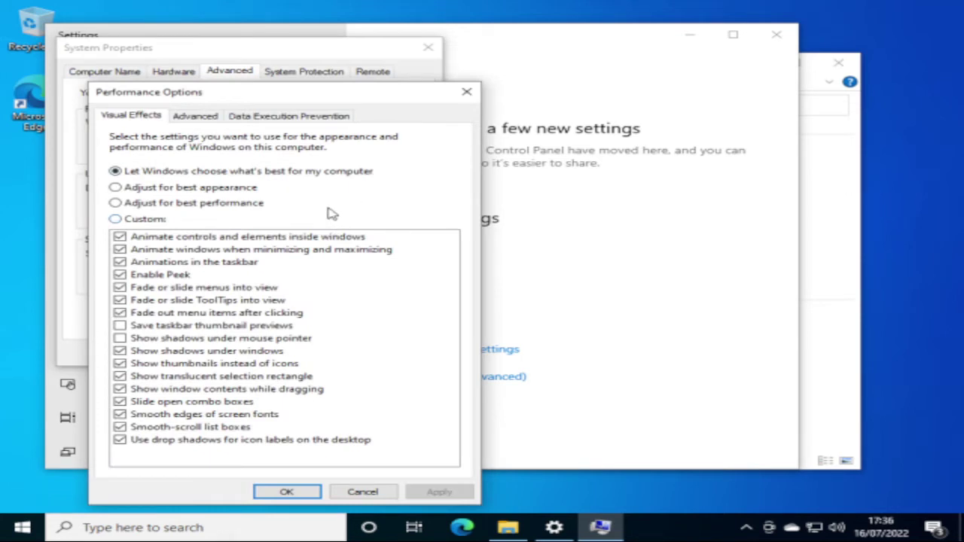
left_click(256, 205)
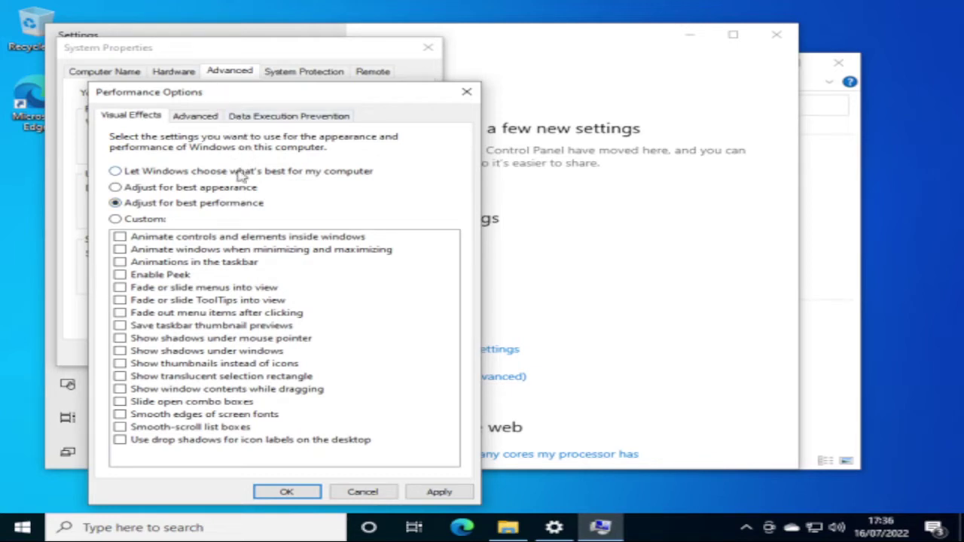
Step: Open the virtual memory settings and switch the C: drive's paging file to a custom size, without automatic management
left_click(212, 123)
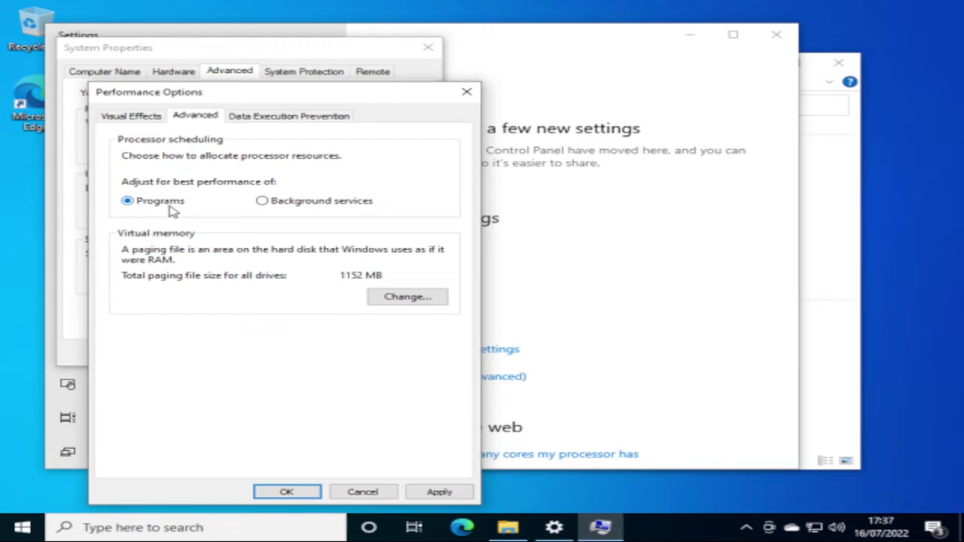
left_click(431, 300)
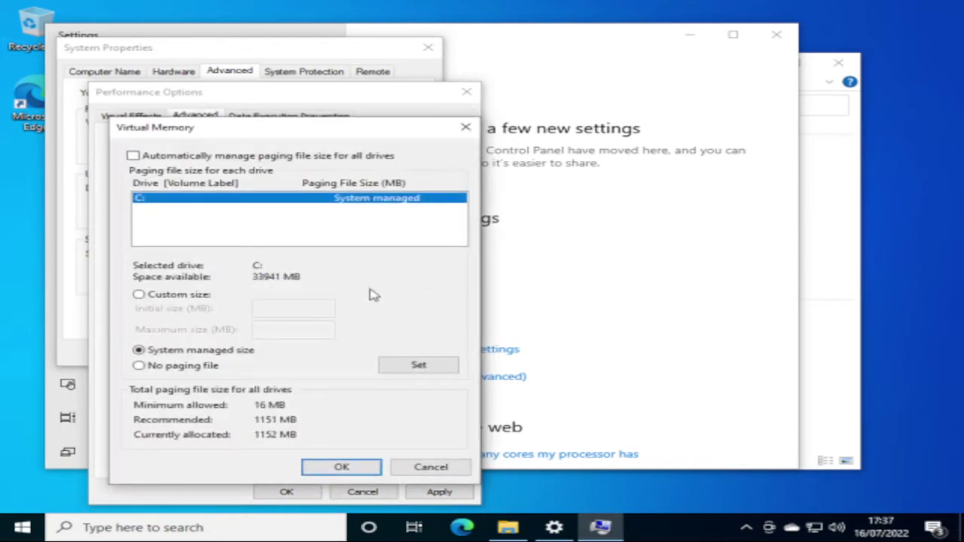
left_click(133, 156)
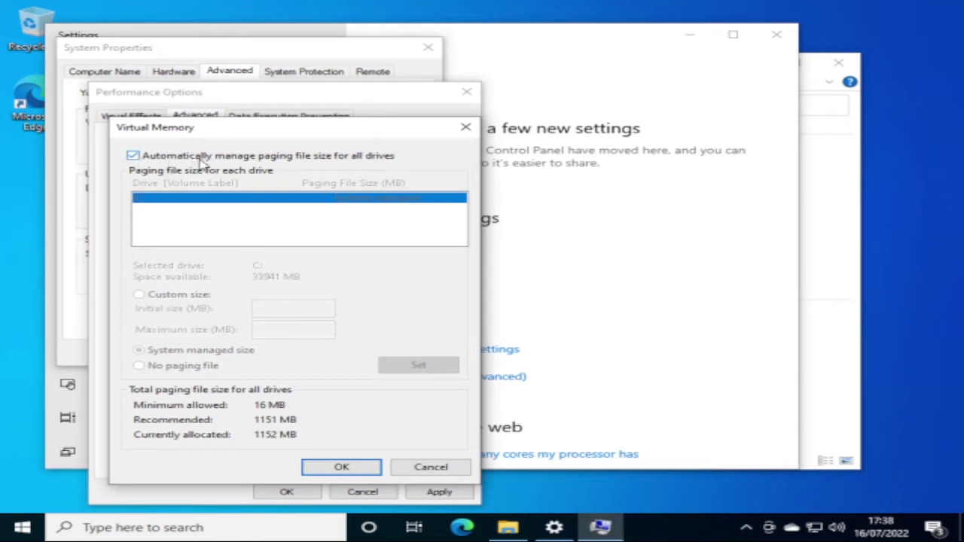
left_click(133, 156)
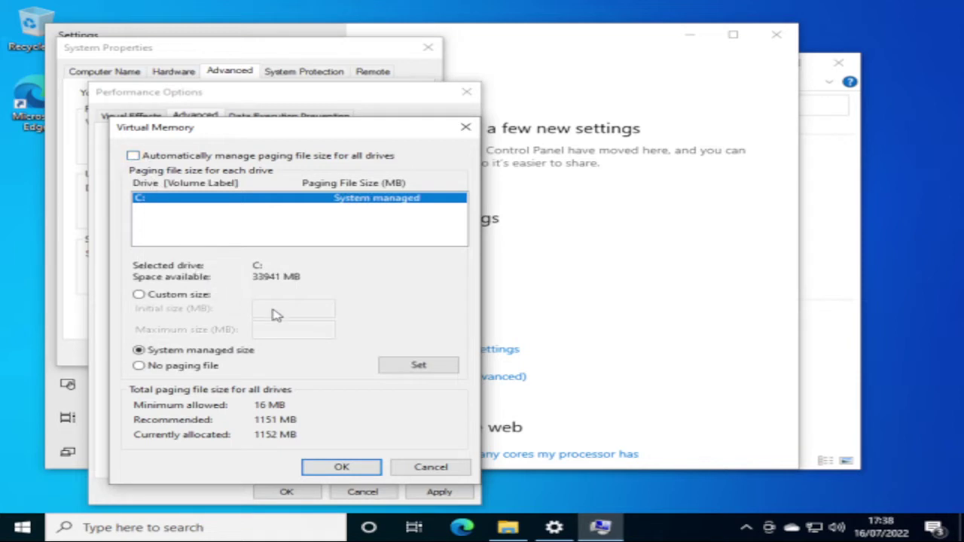
left_click(167, 300)
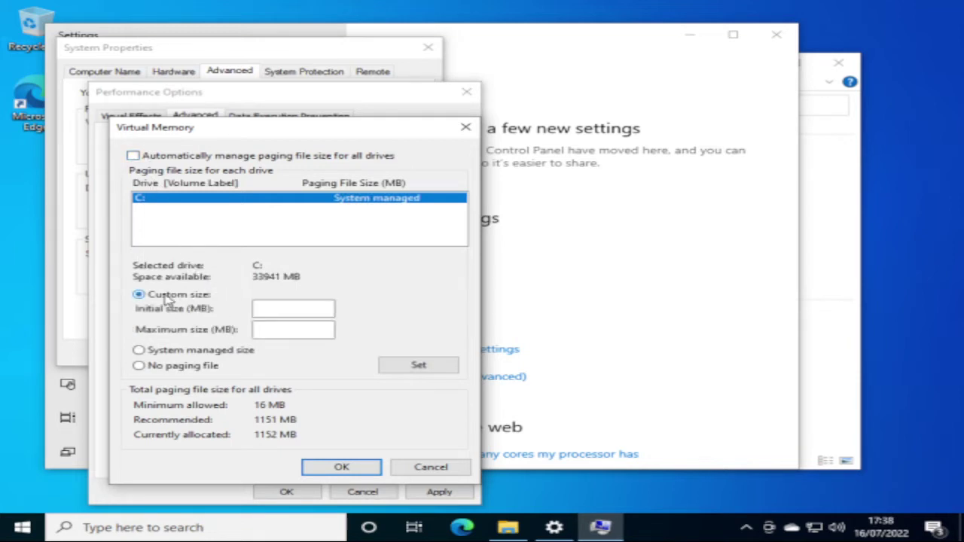
left_click(269, 305)
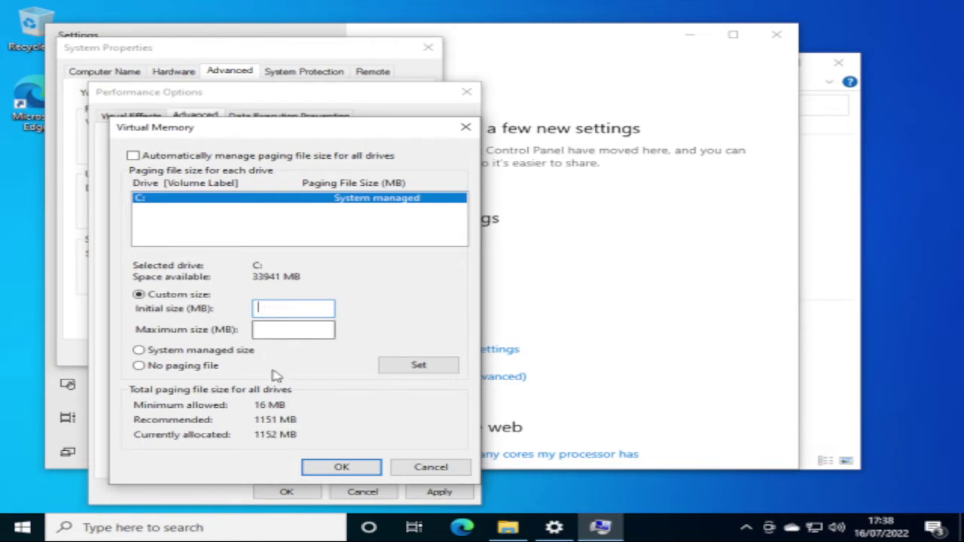
Step: Search for the Calculator app and open it
left_click(261, 530)
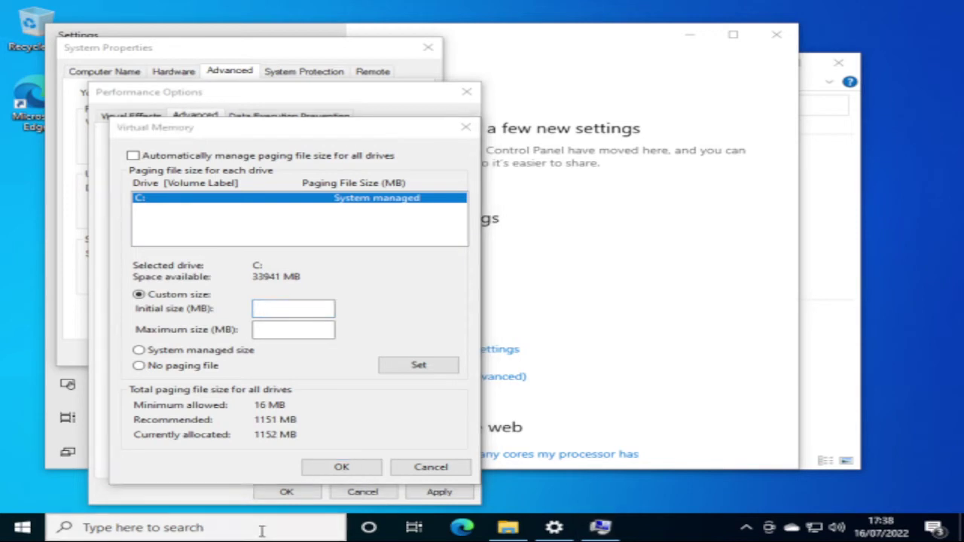
type("cal")
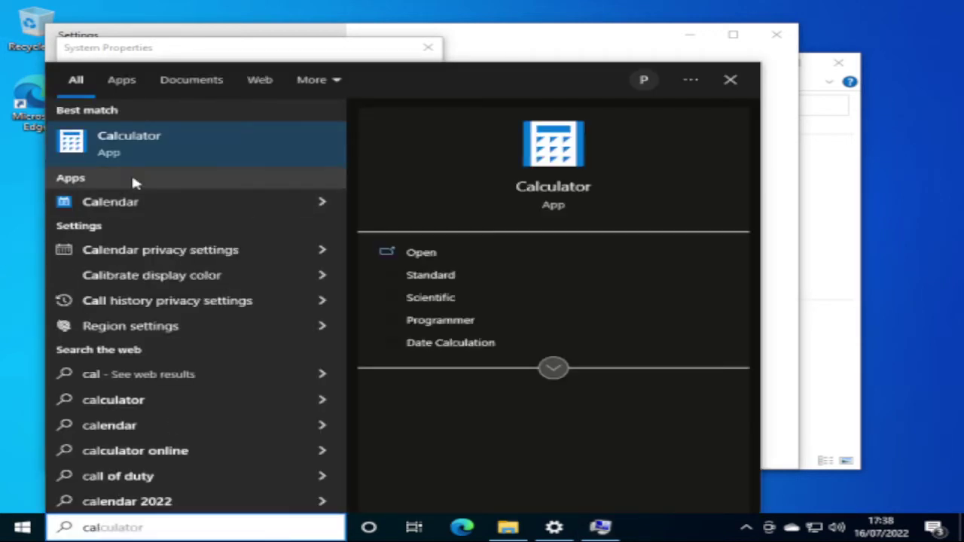
left_click(472, 262)
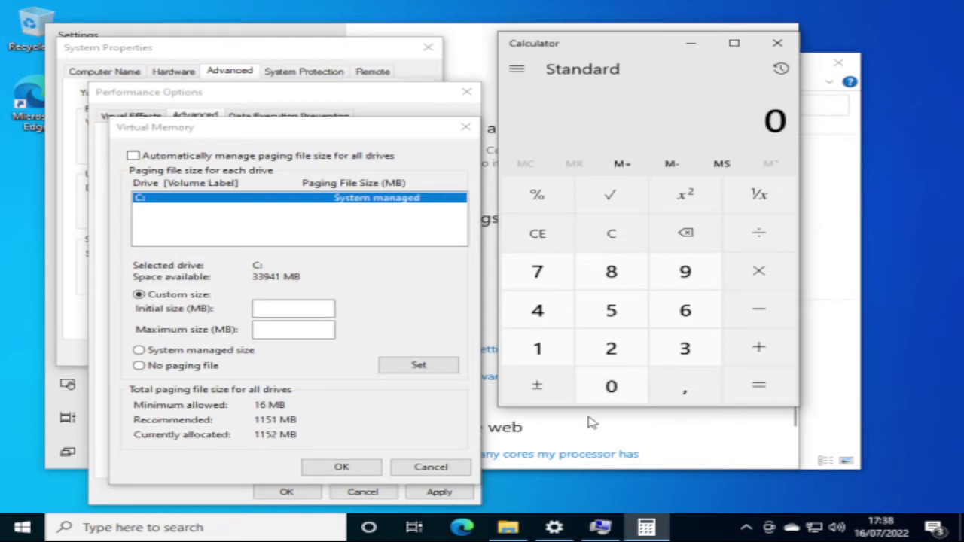
Step: Calculate 4 × 1024 in Calculator and set the paging file's initial size to 4096 MB
left_click(321, 310)
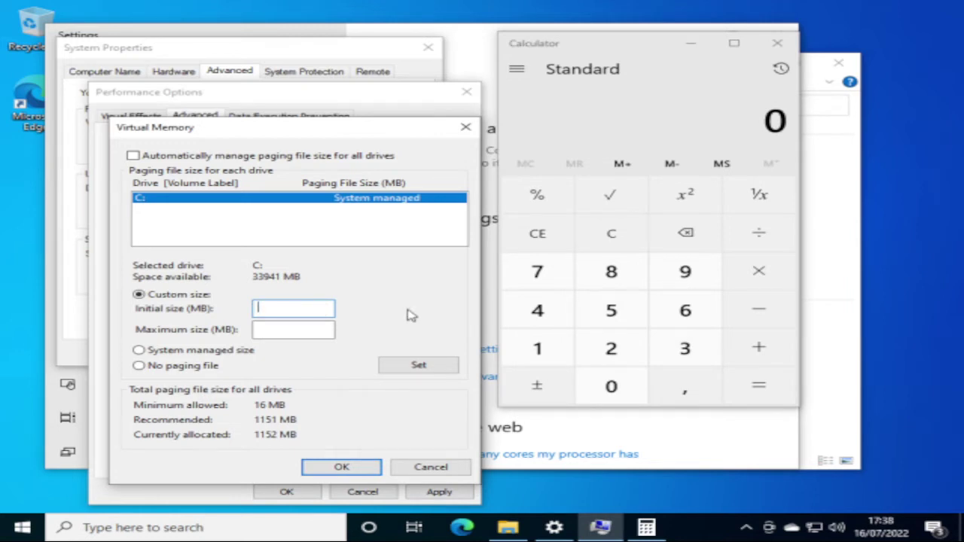
left_click(539, 311)
left_click(758, 270)
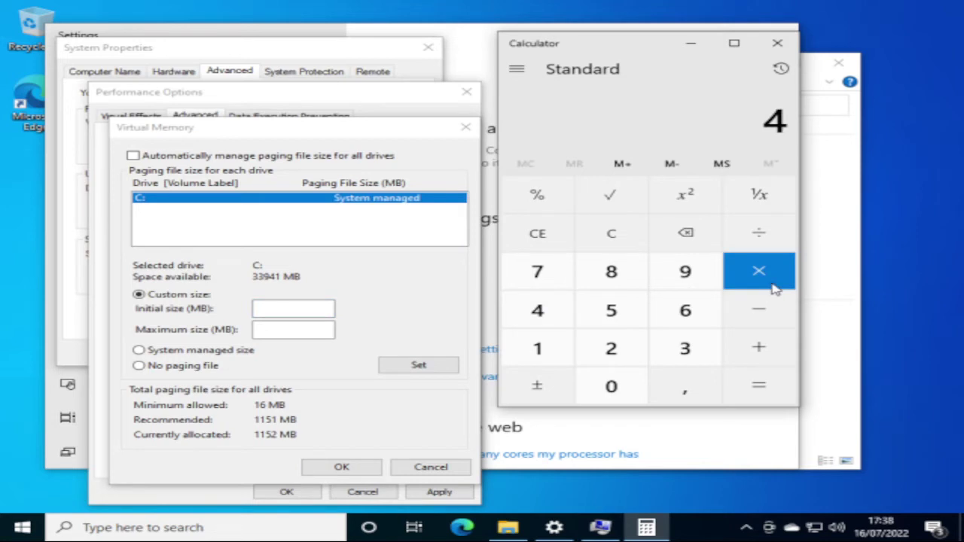
left_click(541, 361)
left_click(604, 386)
left_click(612, 349)
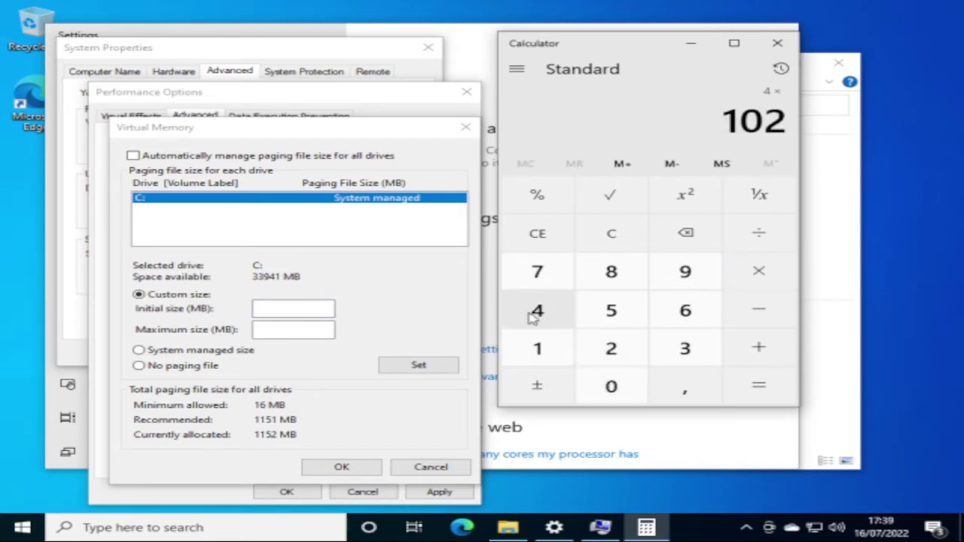
left_click(535, 310)
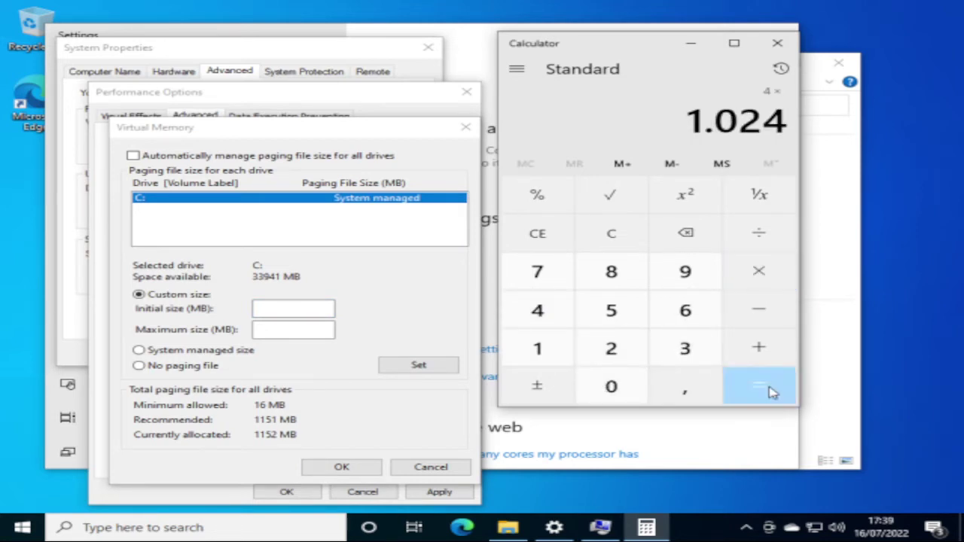
left_click(772, 392)
left_click(309, 305)
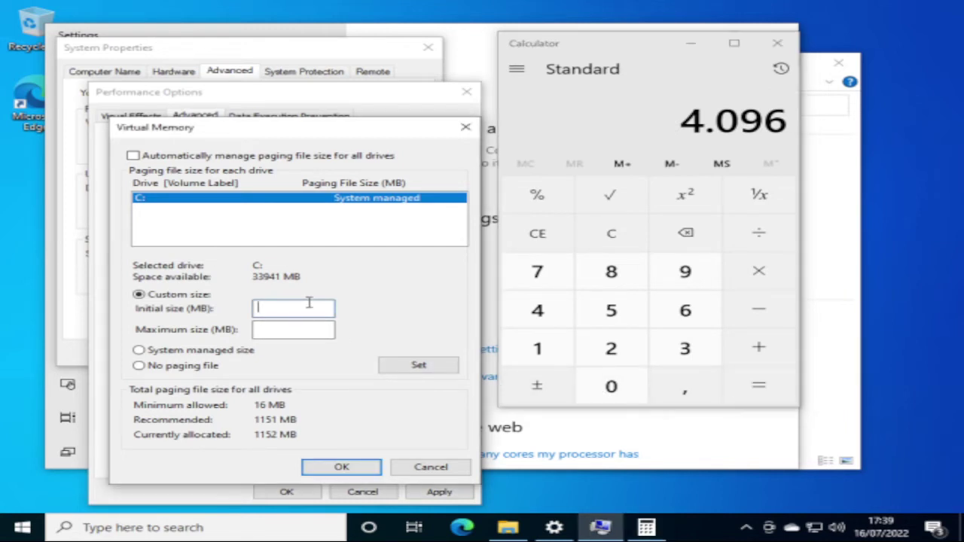
type("4096")
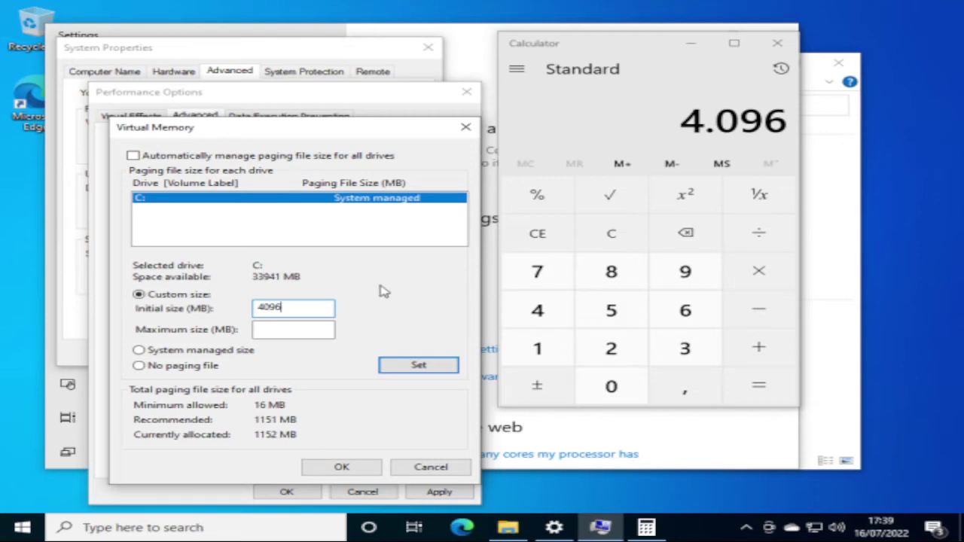
Step: Calculate 6 × 1024 in Calculator and set the paging file's maximum size to 6144 MB
left_click(328, 330)
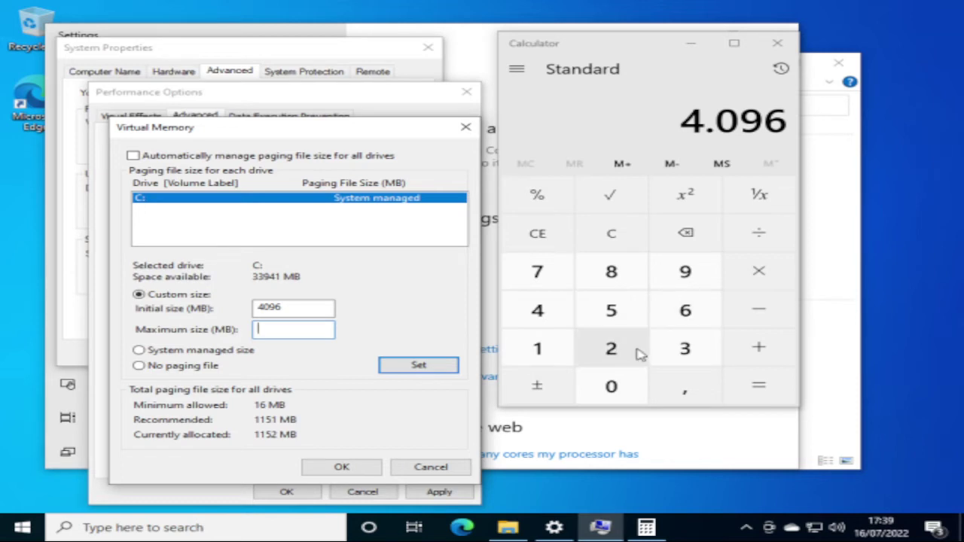
left_click(622, 243)
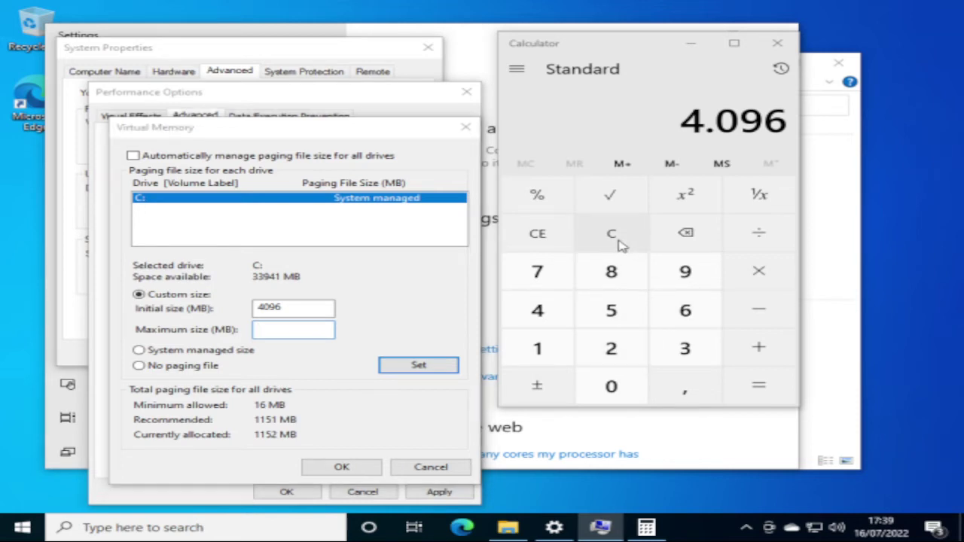
left_click(687, 326)
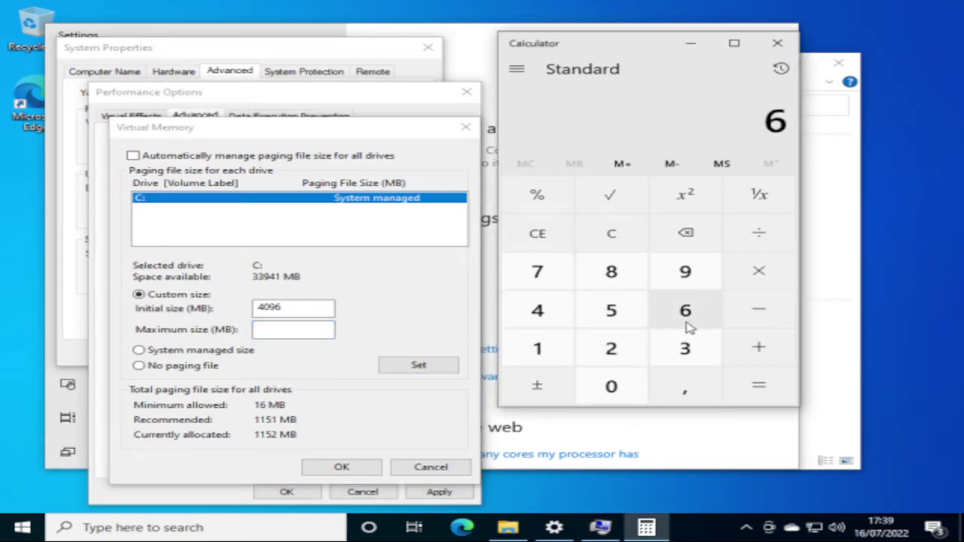
left_click(761, 290)
left_click(548, 354)
left_click(613, 379)
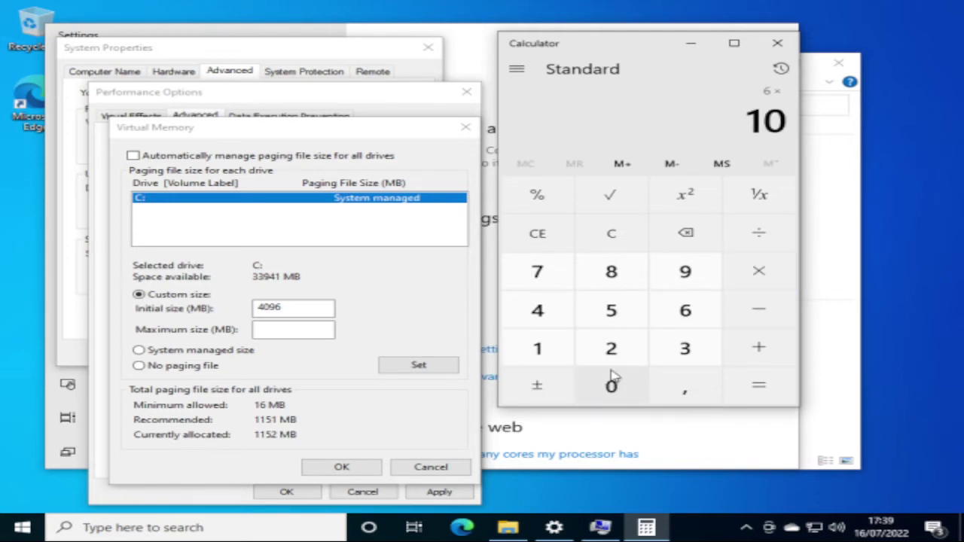
left_click(614, 347)
left_click(555, 327)
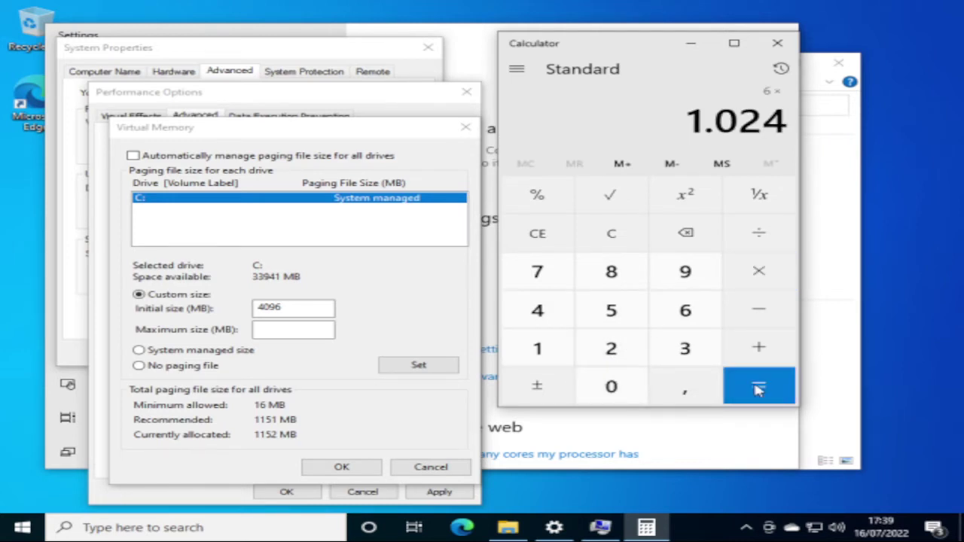
left_click(759, 388)
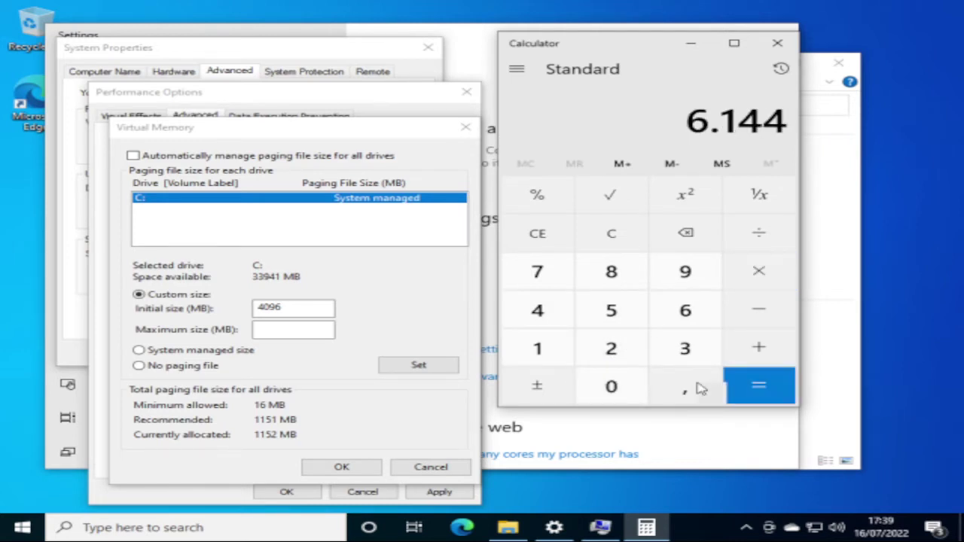
left_click(310, 330)
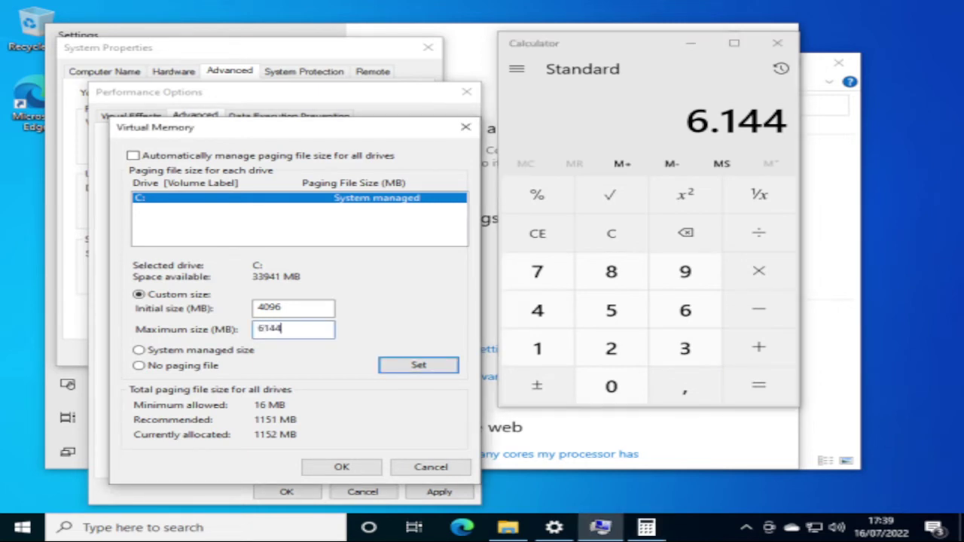
type("6144")
Step: Accept the Virtual Memory, Performance Options and System Properties dialogs
left_click(344, 465)
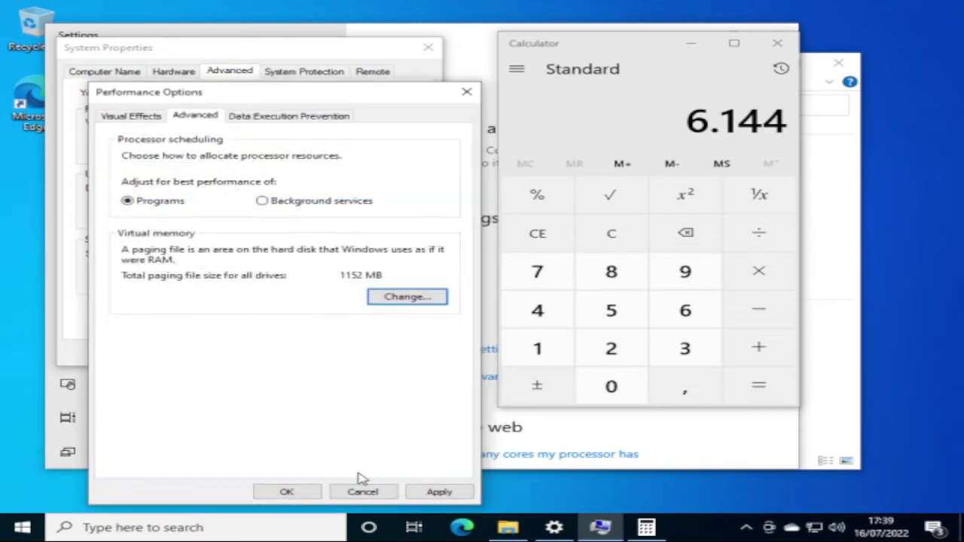
left_click(296, 491)
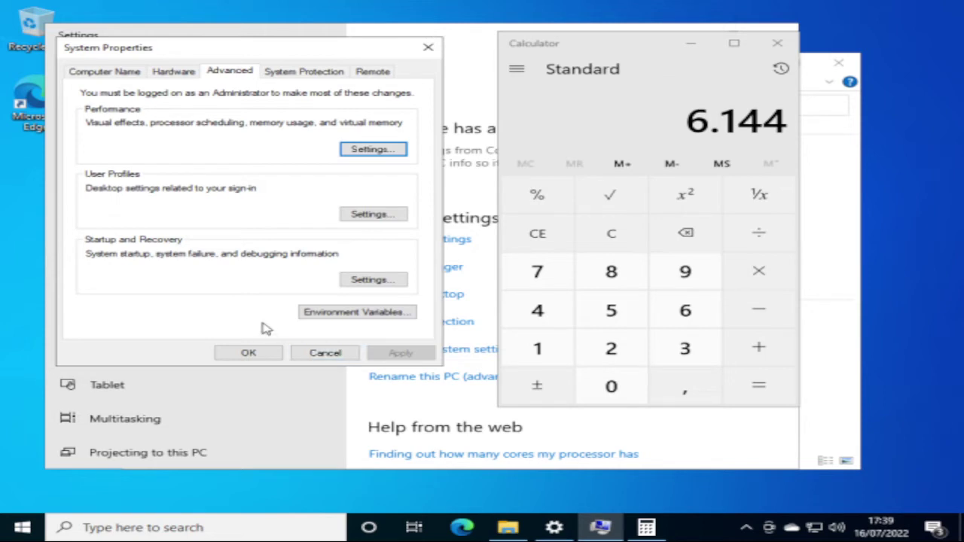
left_click(256, 354)
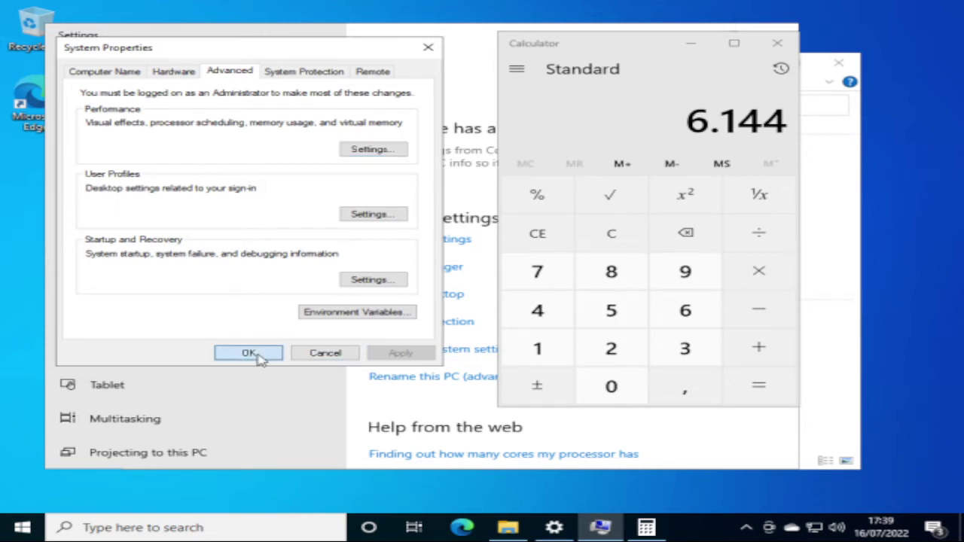
Step: Close the Calculator, Settings and File Explorer windows
left_click(774, 49)
left_click(784, 34)
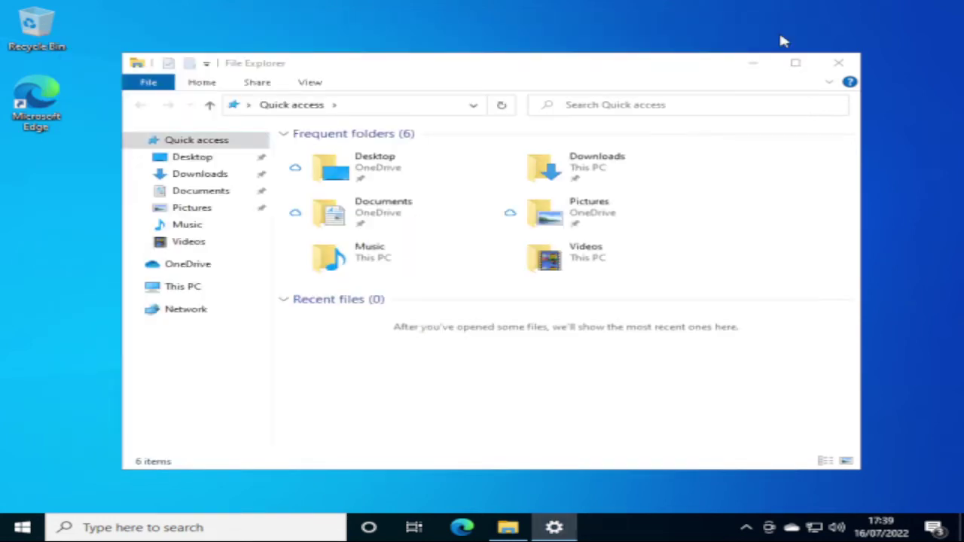
left_click(838, 64)
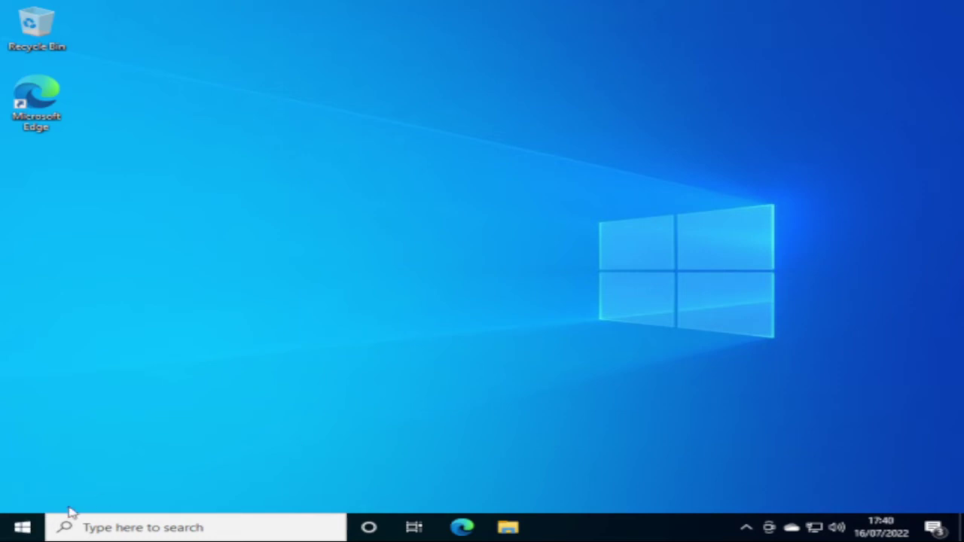
Step: Open the Apps & features page in Windows Settings
left_click(24, 528)
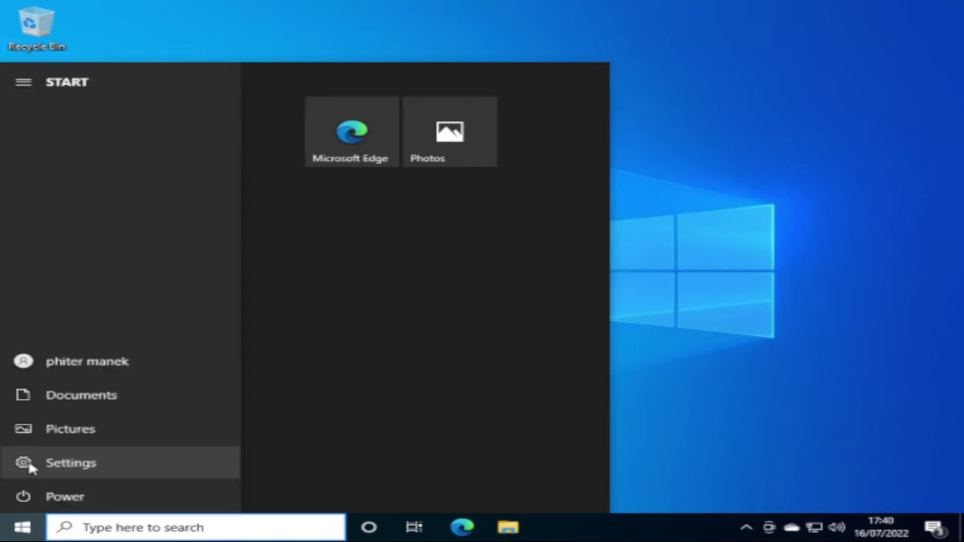
left_click(29, 466)
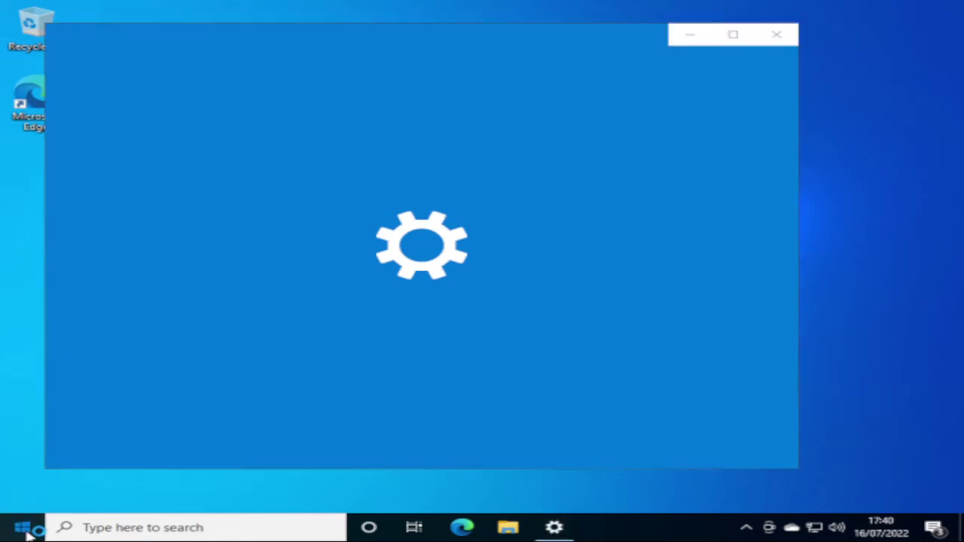
left_click(28, 526)
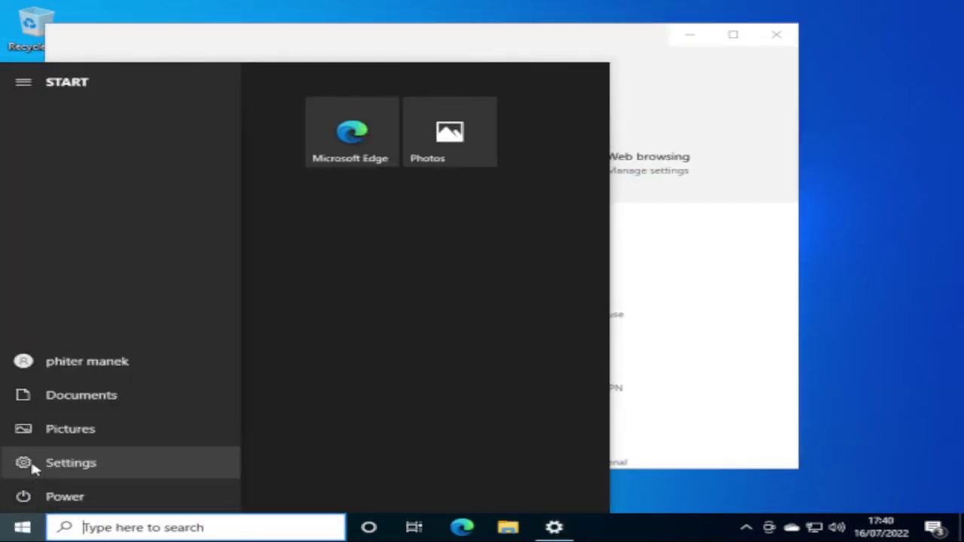
left_click(63, 464)
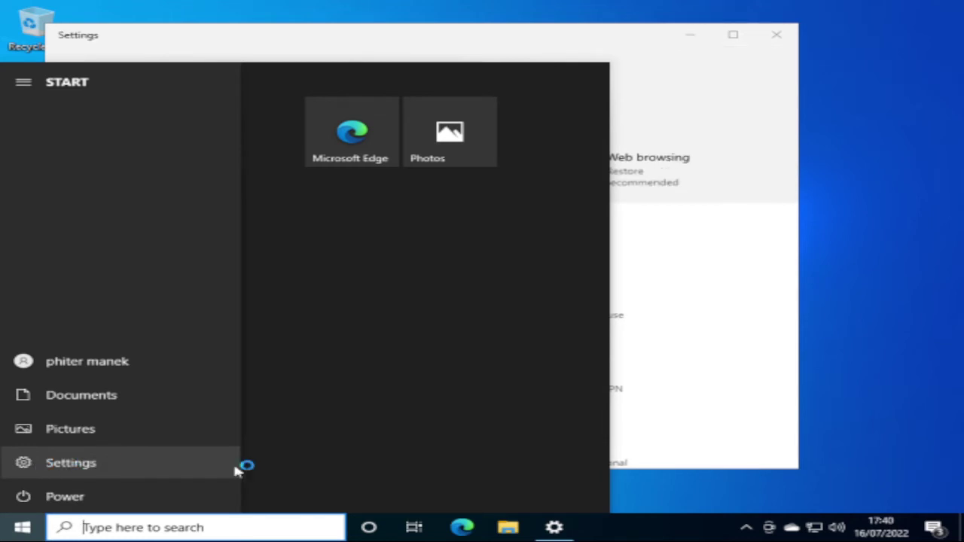
scroll(788, 392, "down", 4)
scroll(643, 372, "up", 3)
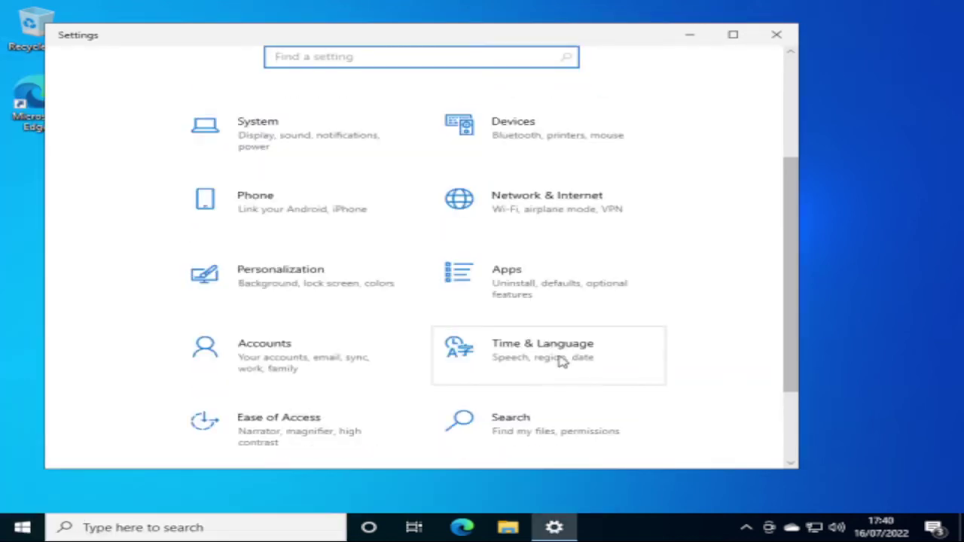
left_click(532, 284)
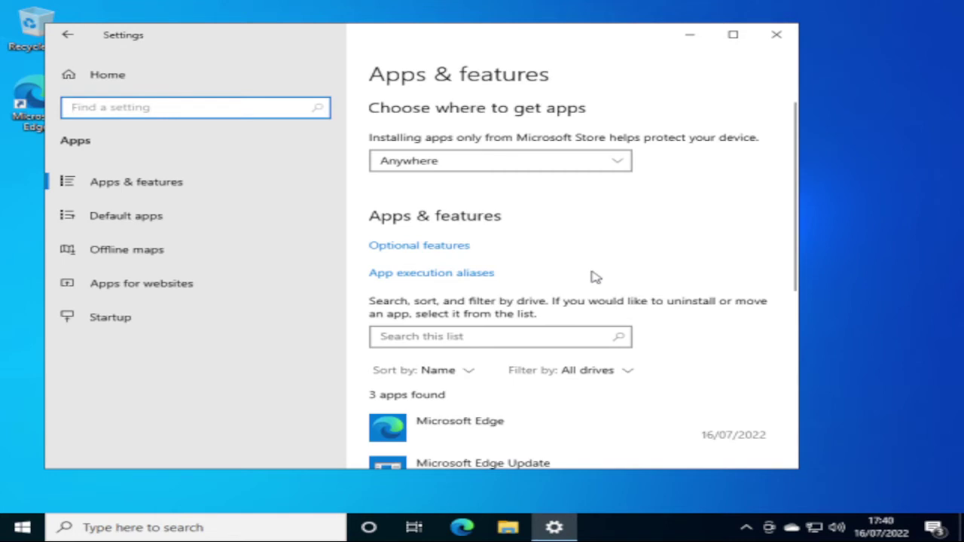
Step: Check Cortana's background apps permission in its advanced options, and return to the installed apps list
scroll(600, 301, "down", 2)
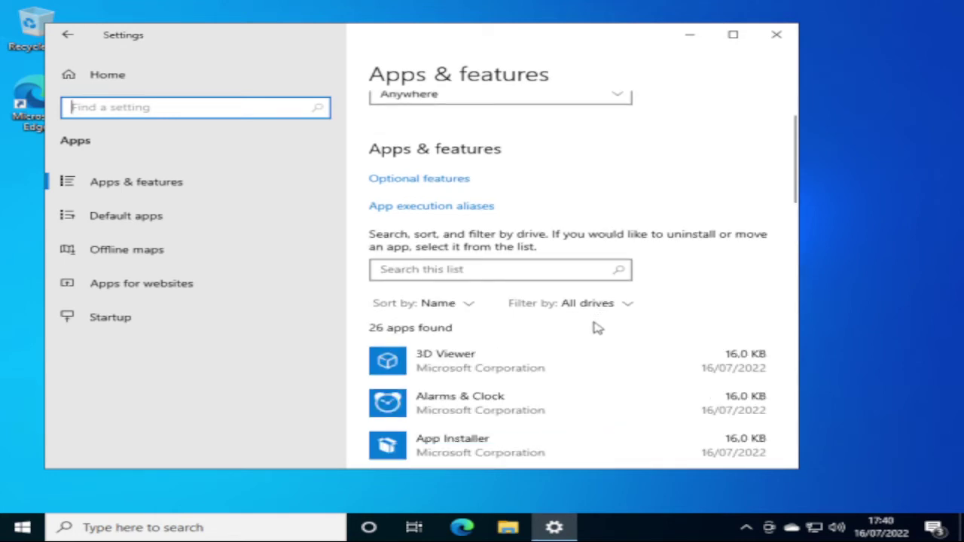
scroll(597, 337, "down", 5)
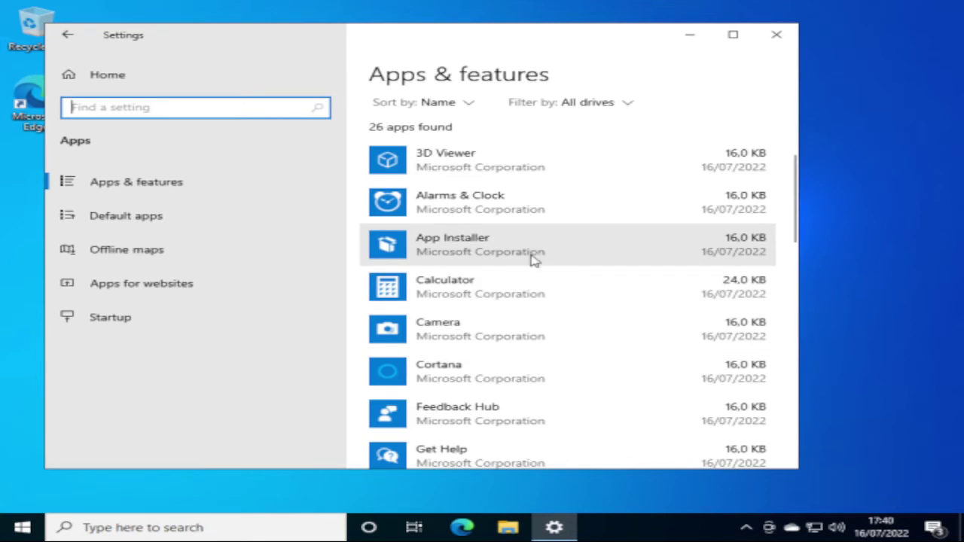
scroll(547, 321, "down", 1)
scroll(545, 336, "up", 2)
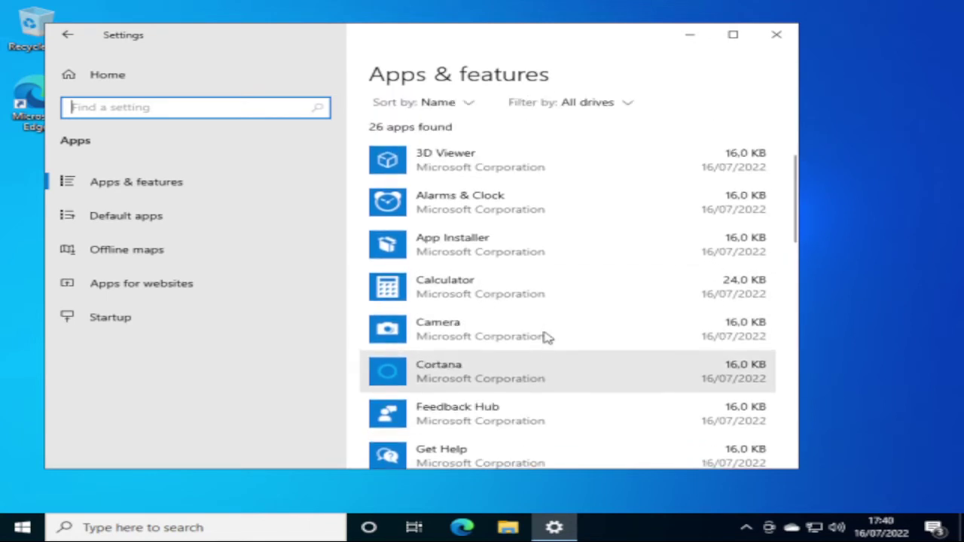
left_click(514, 387)
scroll(513, 387, "down", 1)
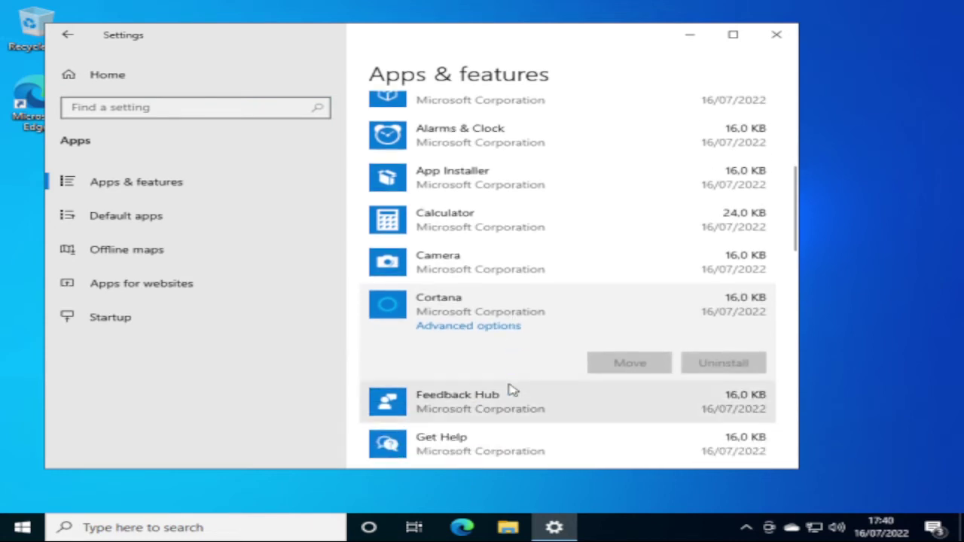
left_click(499, 333)
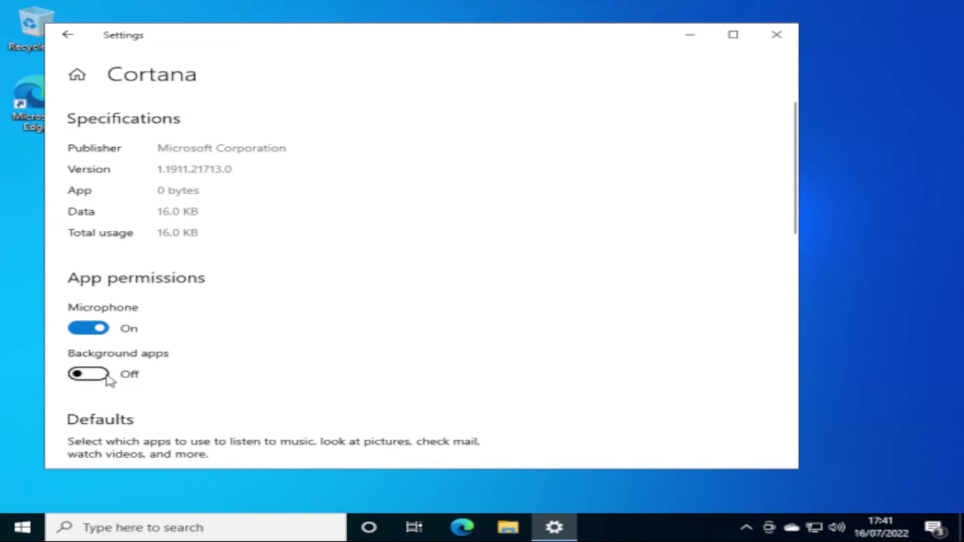
left_click(64, 38)
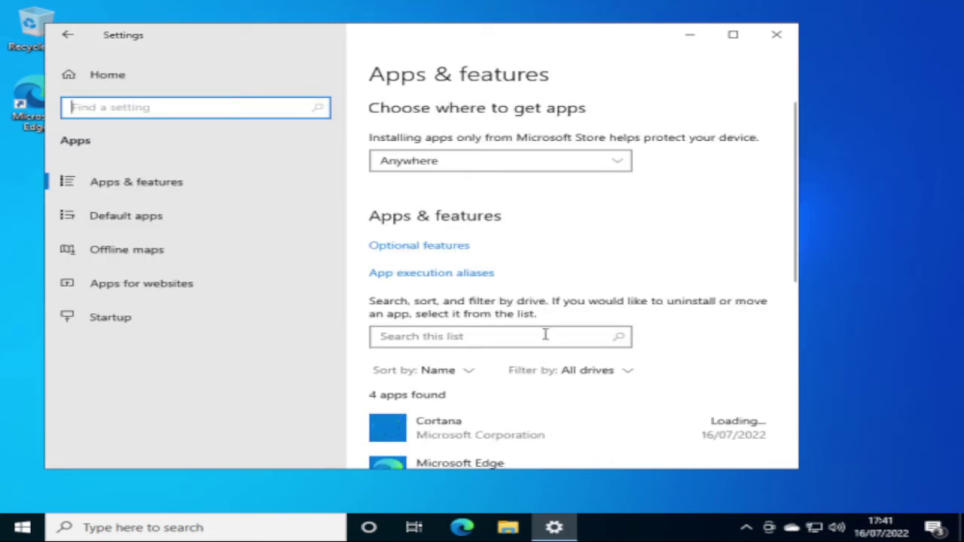
Step: Look through the whole list of installed apps in Apps & features for ones that could run in the background
scroll(544, 339, "down", 3)
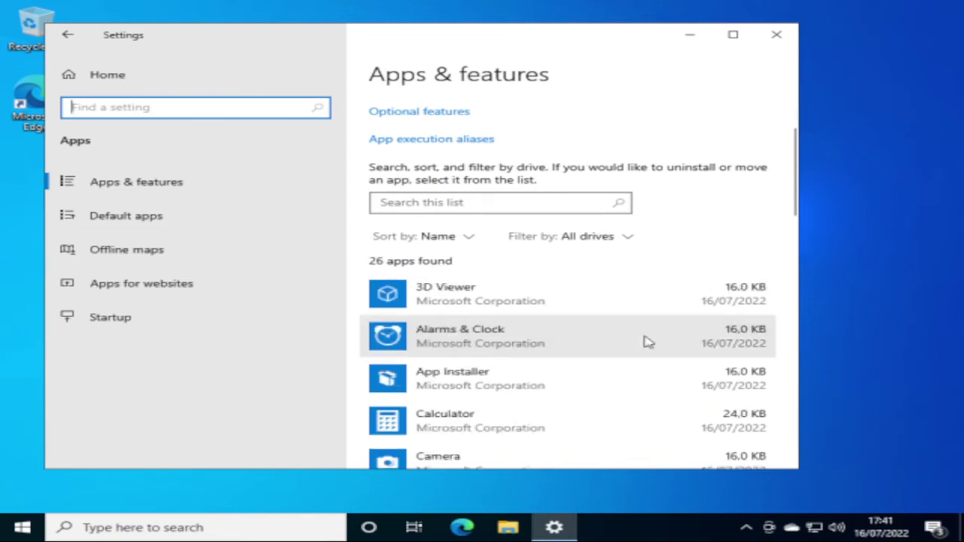
scroll(646, 339, "down", 5)
scroll(647, 341, "down", 7)
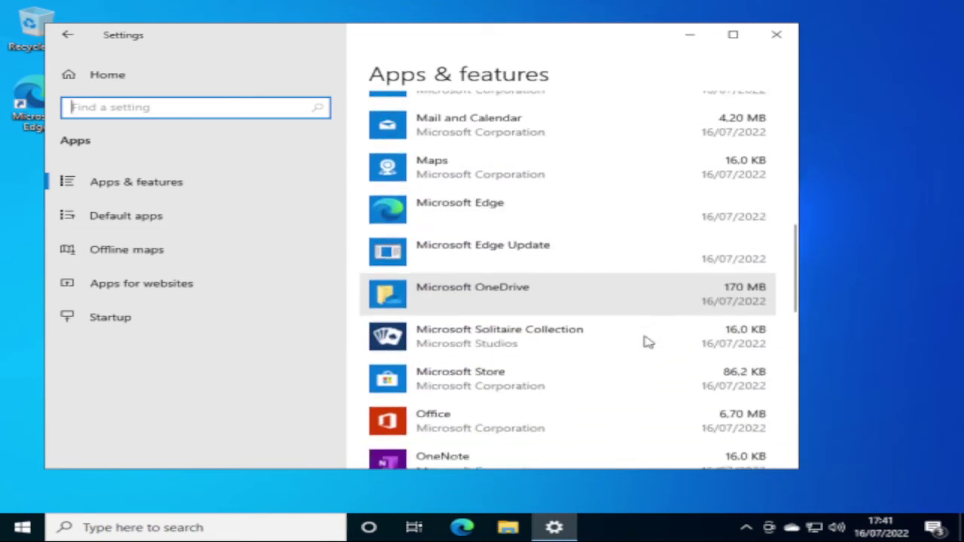
scroll(646, 341, "down", 3)
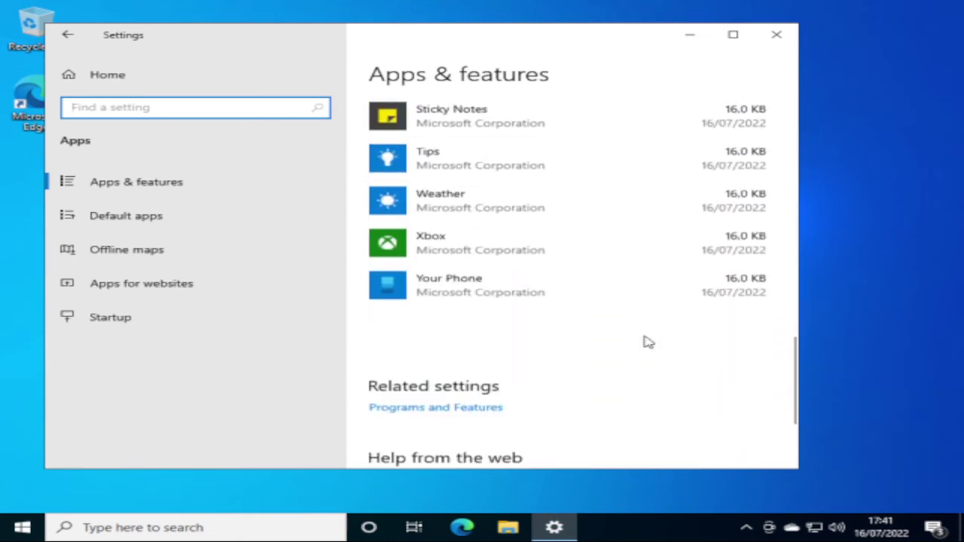
scroll(646, 345, "up", 2)
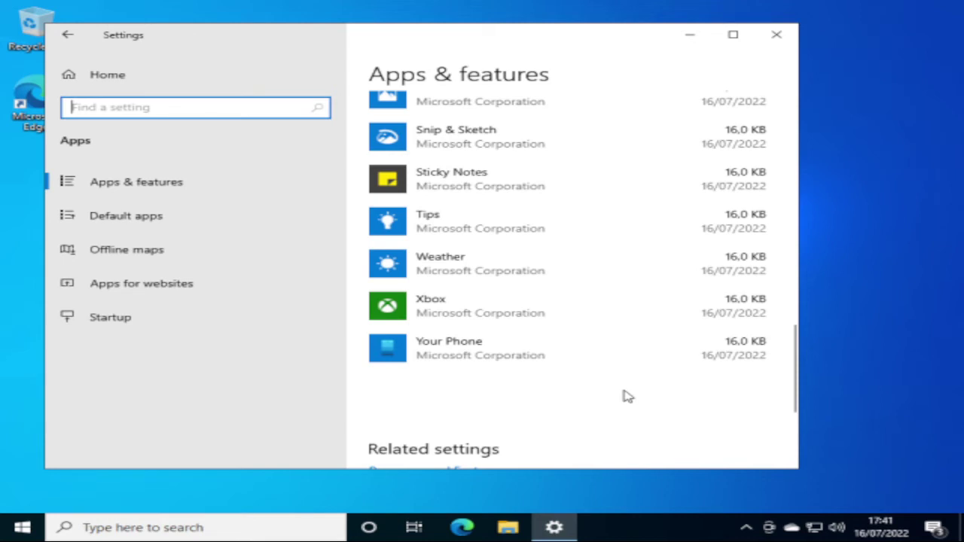
scroll(628, 397, "up", 2)
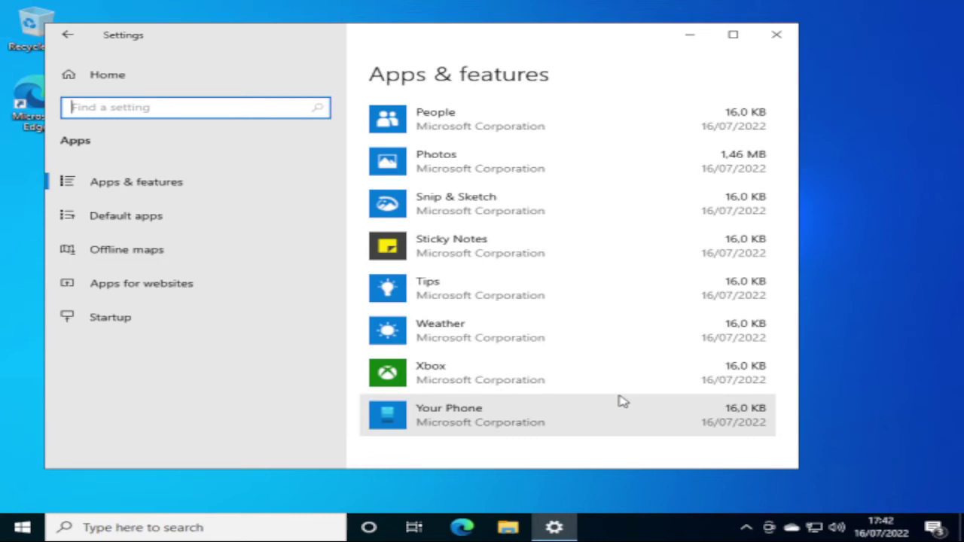
scroll(622, 401, "up", 10)
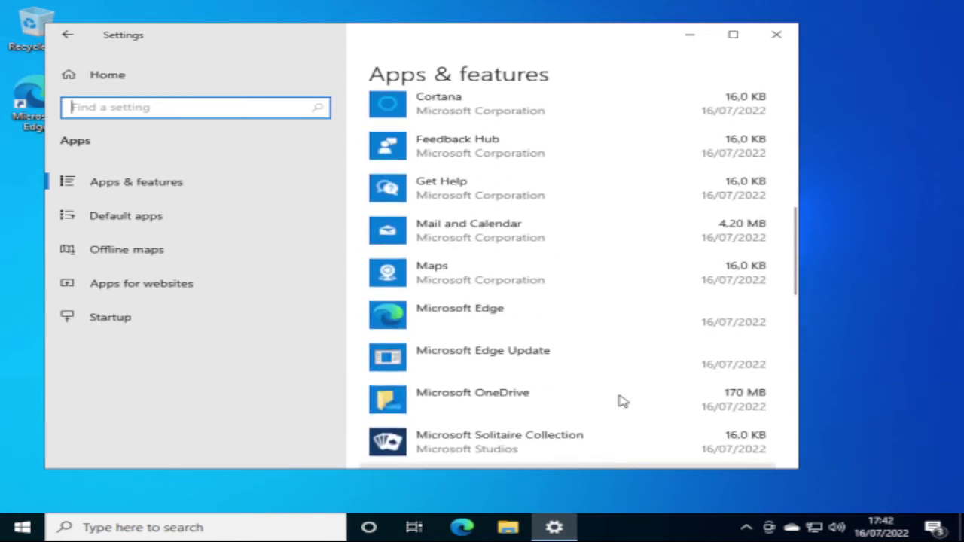
scroll(621, 400, "up", 8)
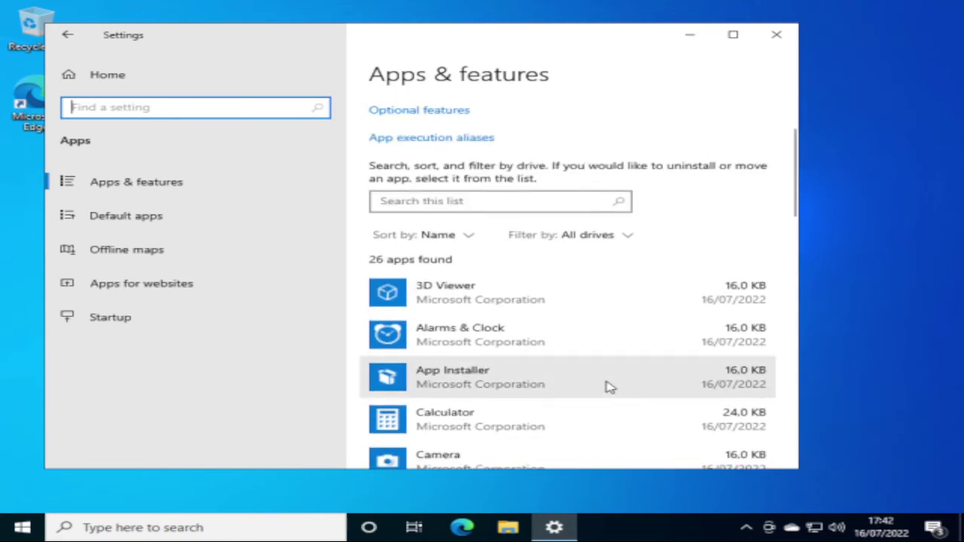
Step: Review Feedback Hub's app permissions in its advanced options, including background apps, and close Settings
scroll(609, 387, "down", 3)
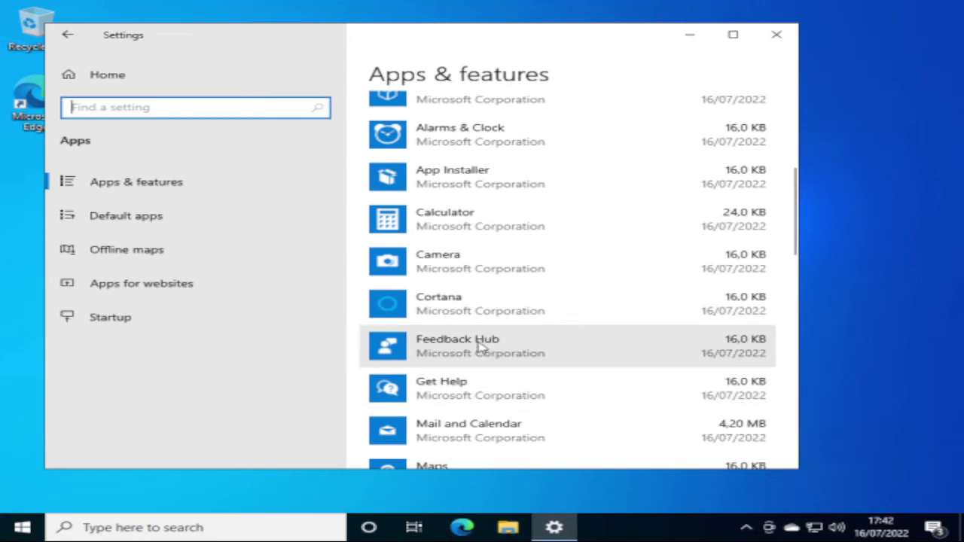
left_click(481, 347)
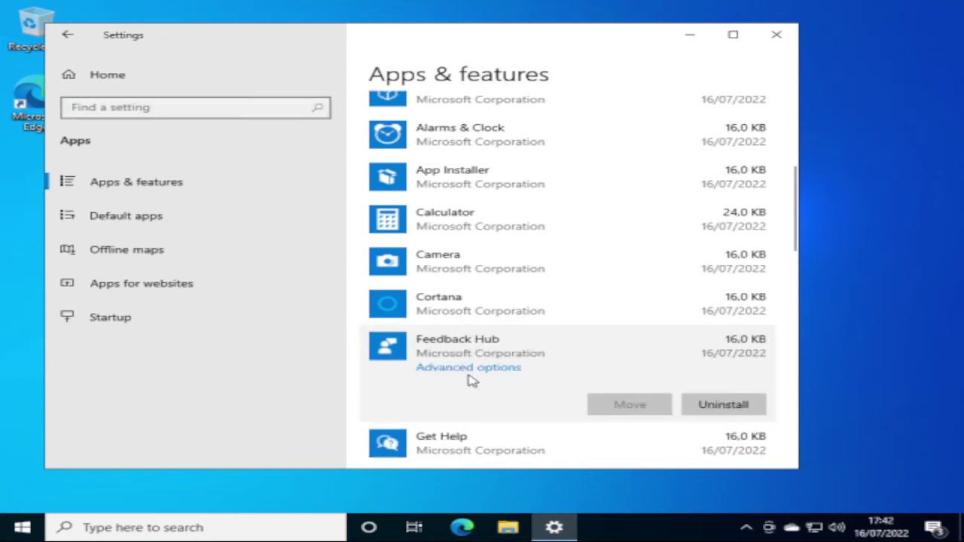
left_click(479, 370)
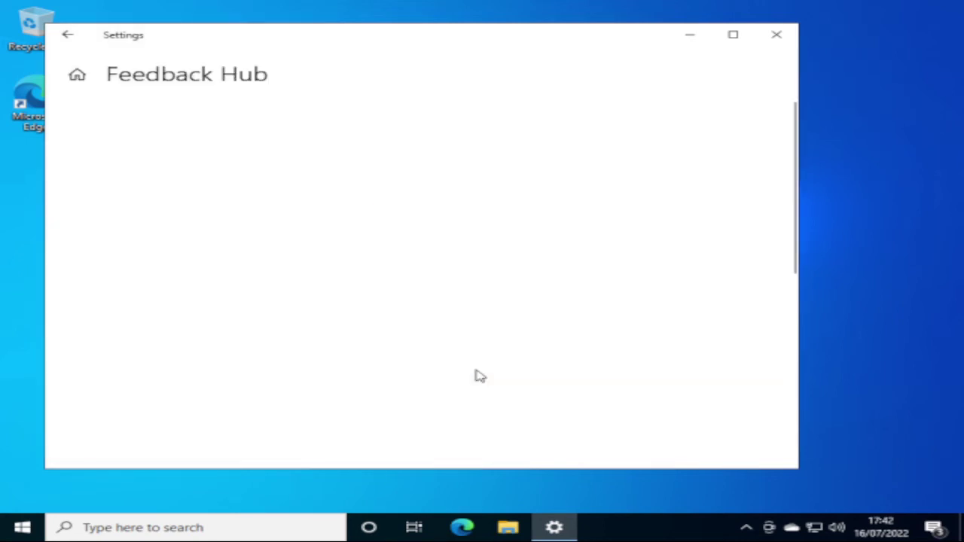
scroll(125, 367, "down", 2)
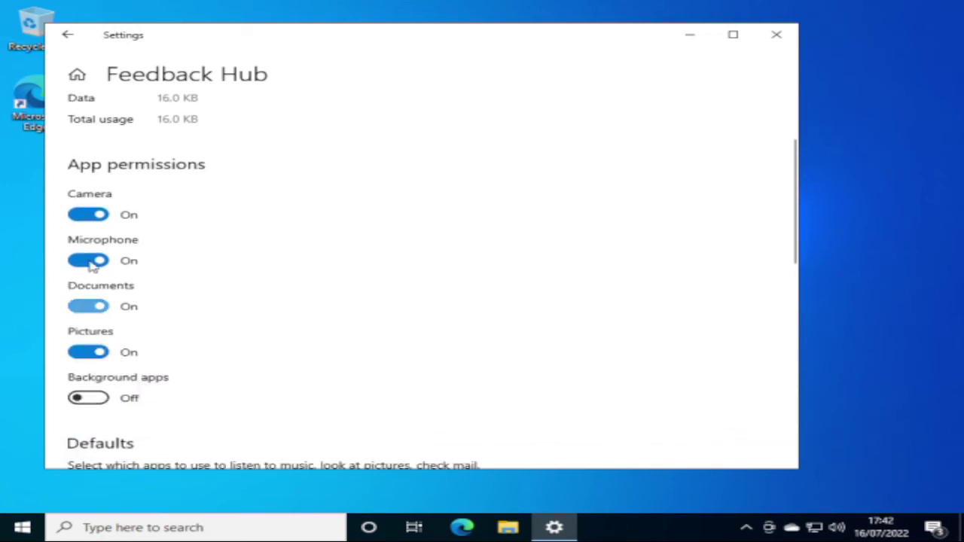
left_click(69, 35)
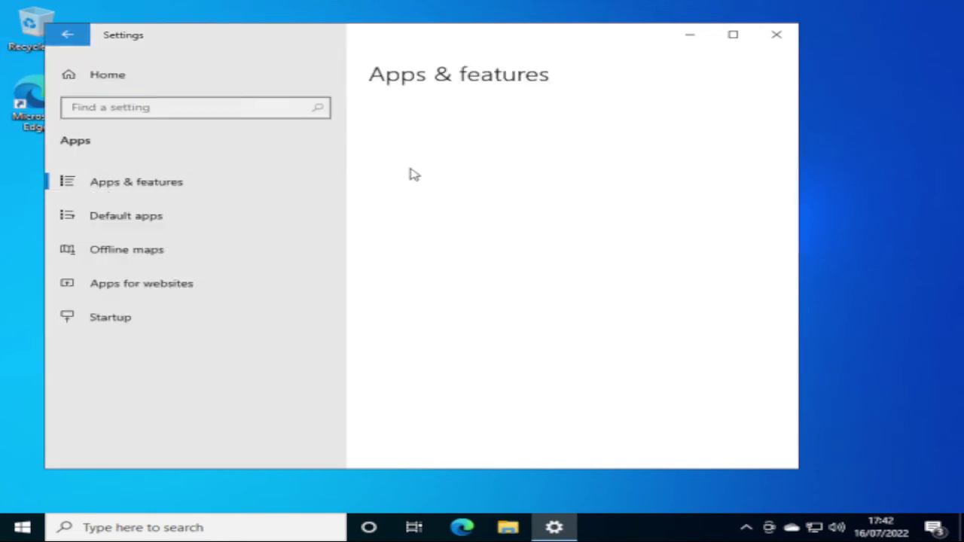
scroll(565, 301, "down", 3)
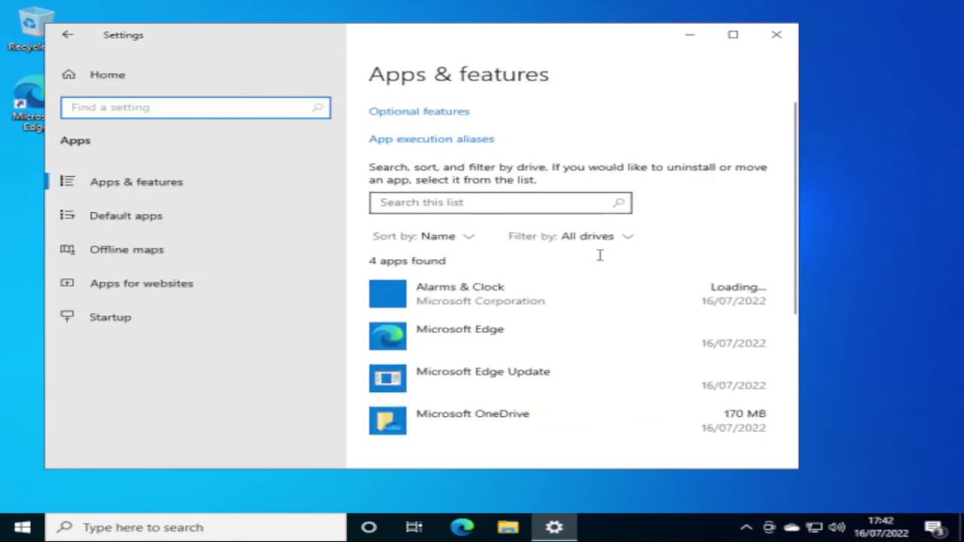
left_click(777, 34)
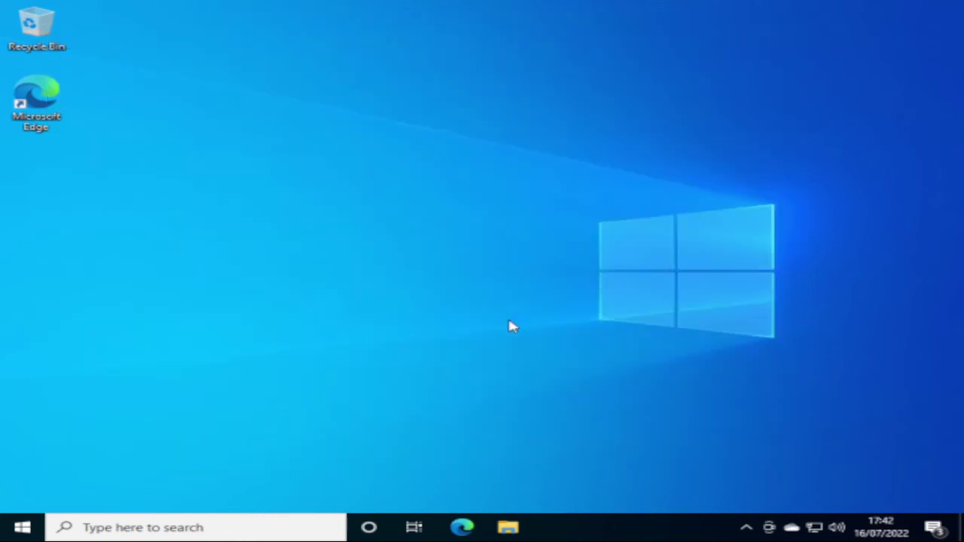
Step: Open the user's temporary files folder by running %temp%
key("super+r")
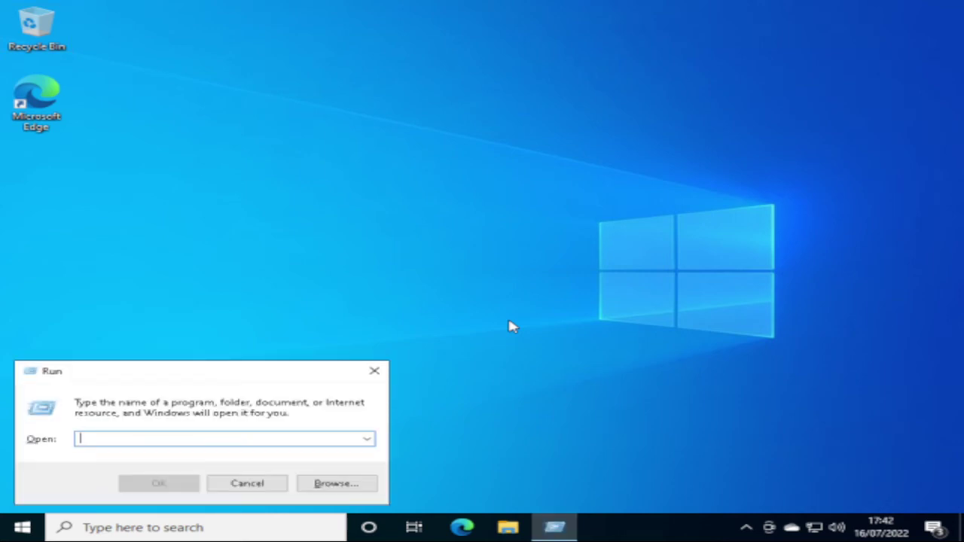
type("%")
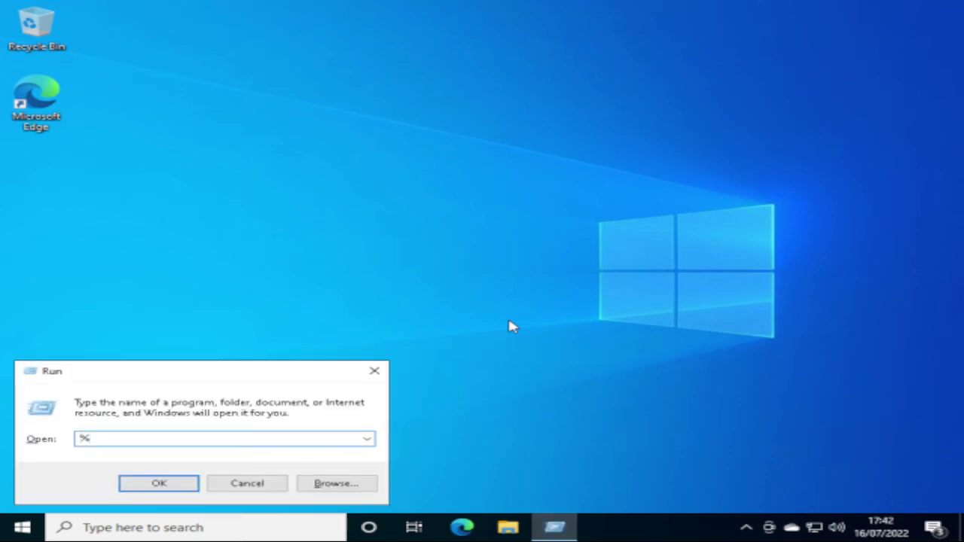
type("temp%")
key("Return")
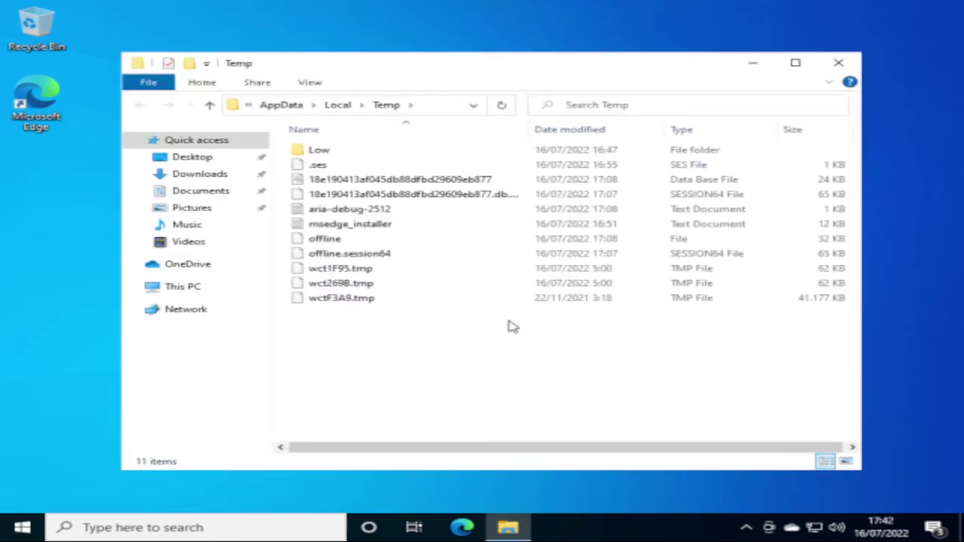
Step: Delete all files and folders in the user's Temp folder and close its window
key("ctrl+a")
key("shift+Delete")
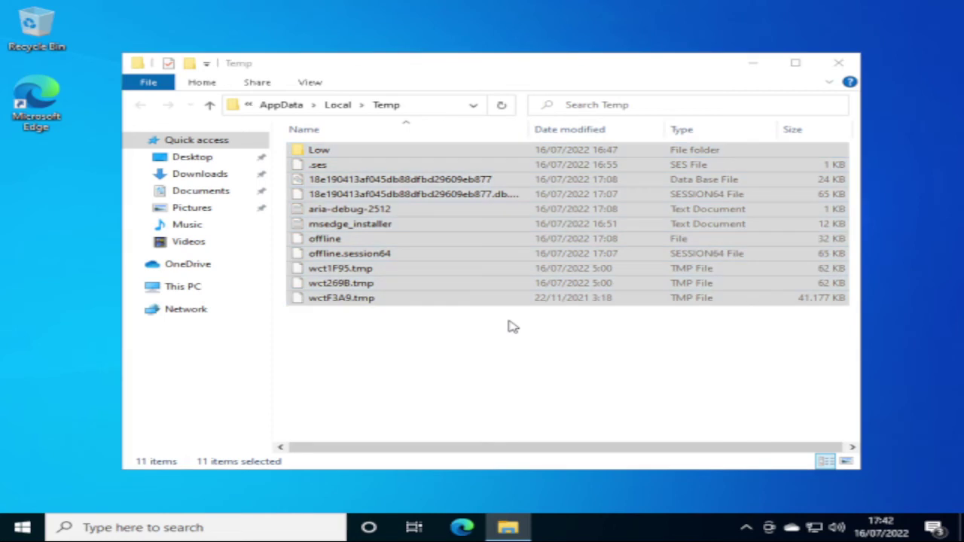
key("Escape")
key("Delete")
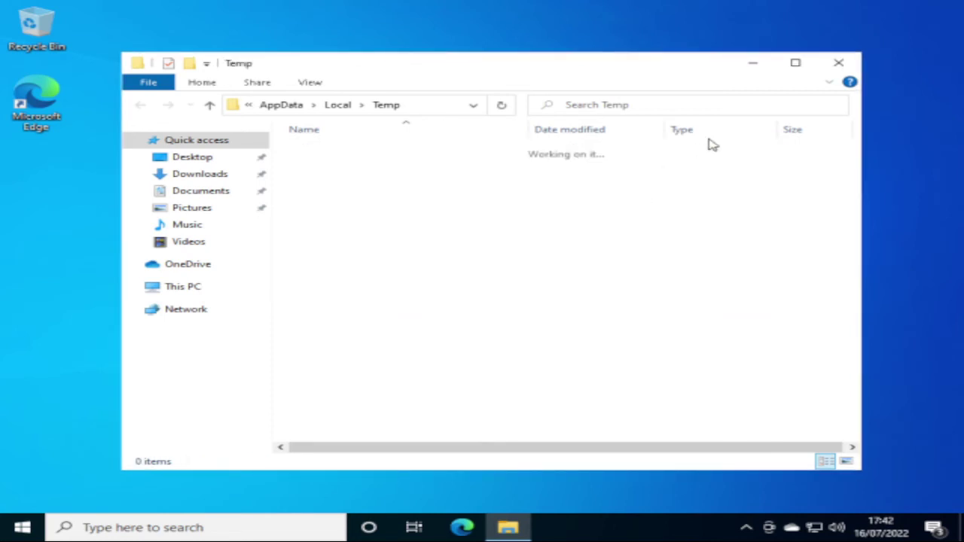
left_click(838, 63)
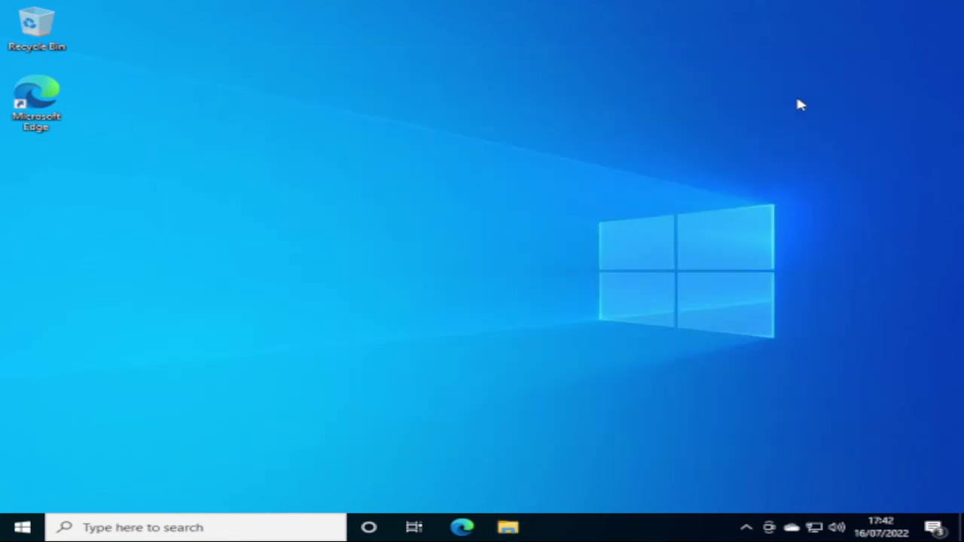
Step: Open the Windows Temp folder by running temp, granting permanent access to it
key("super+r")
type("temp")
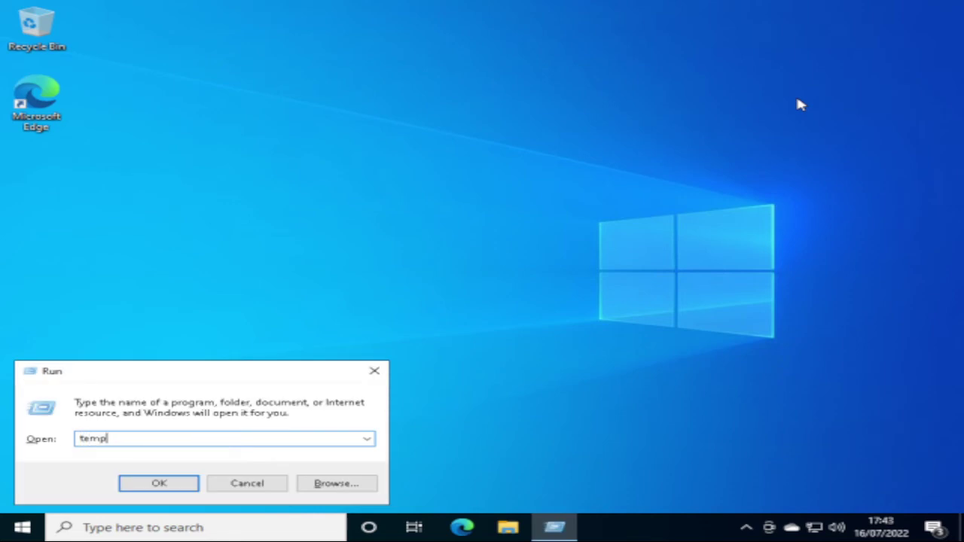
key("Return")
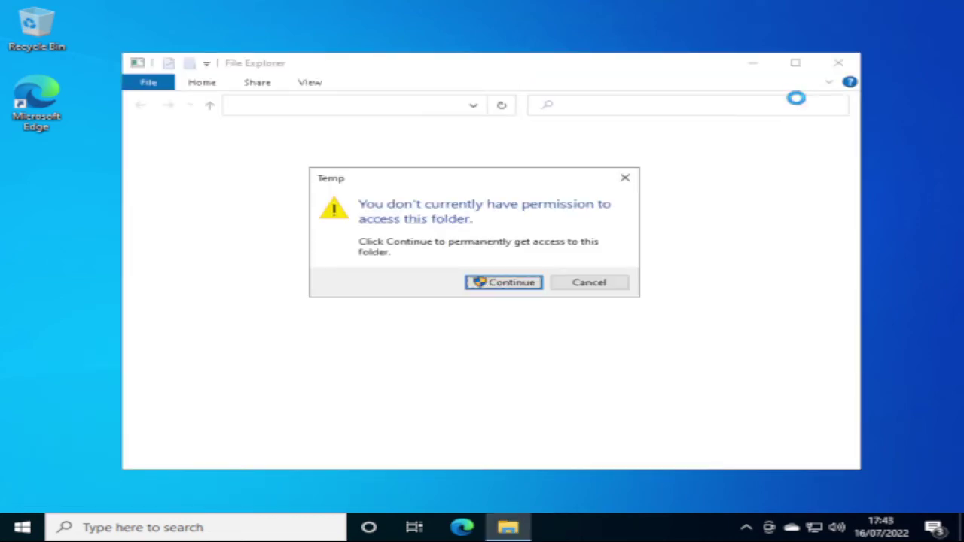
left_click(526, 286)
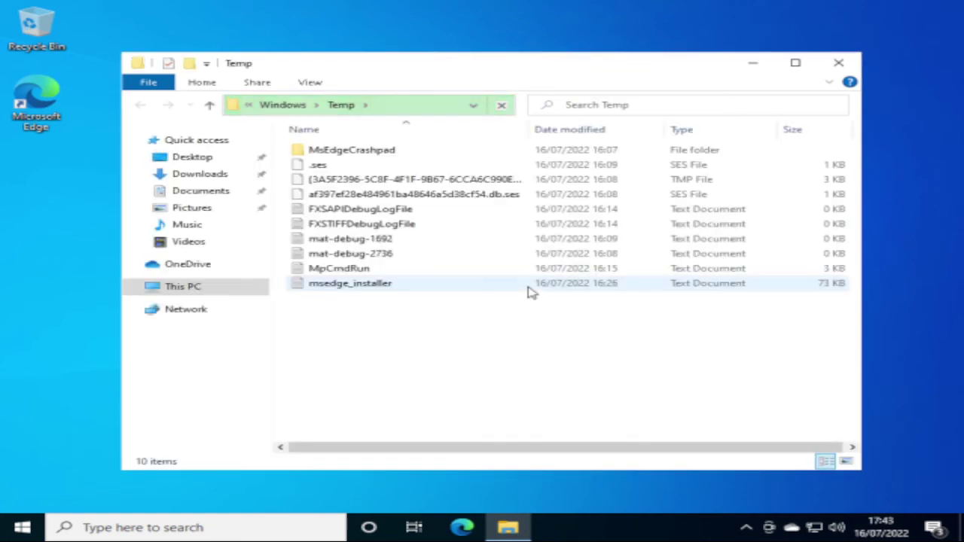
Step: Permanently delete all files and folders in the Windows Temp folder and close its window
left_click(529, 292)
key("ctrl+a")
key("shift+Delete")
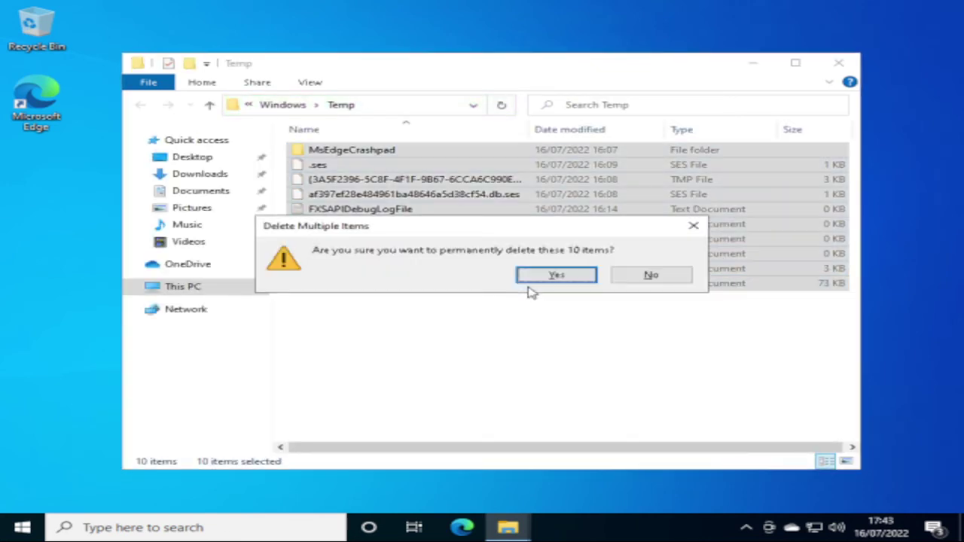
key("Escape")
key("Delete")
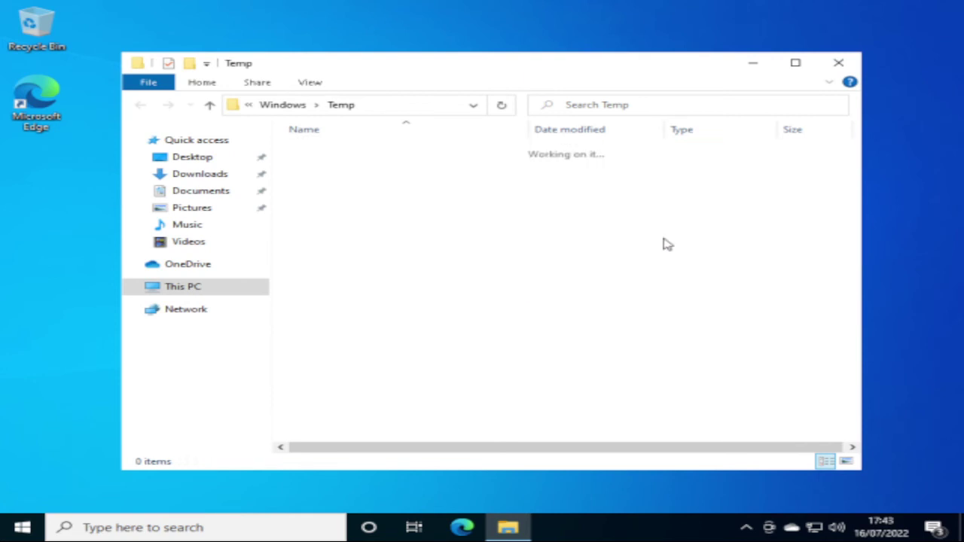
left_click(838, 62)
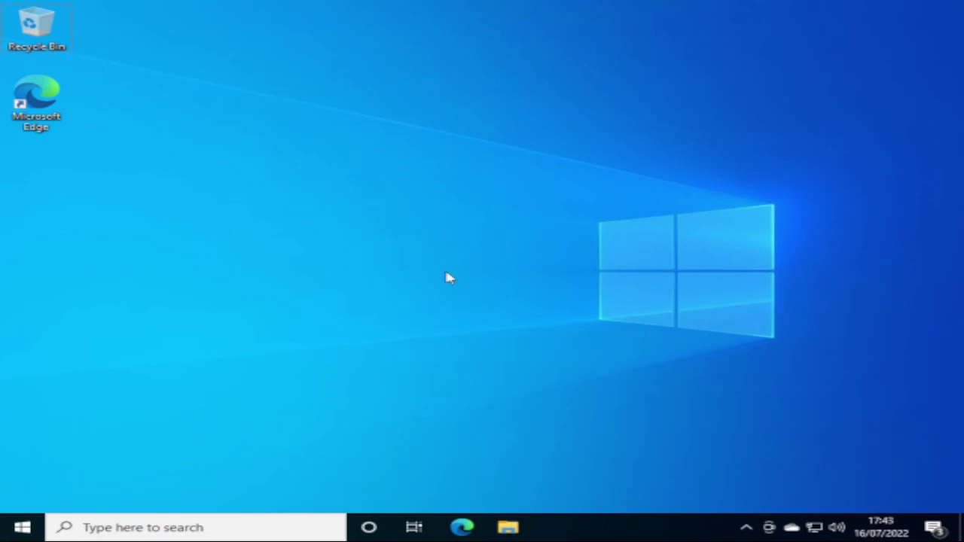
Step: Open the Windows Prefetch folder by running prefetch, granting permanent access to it
key("super+r")
type("p")
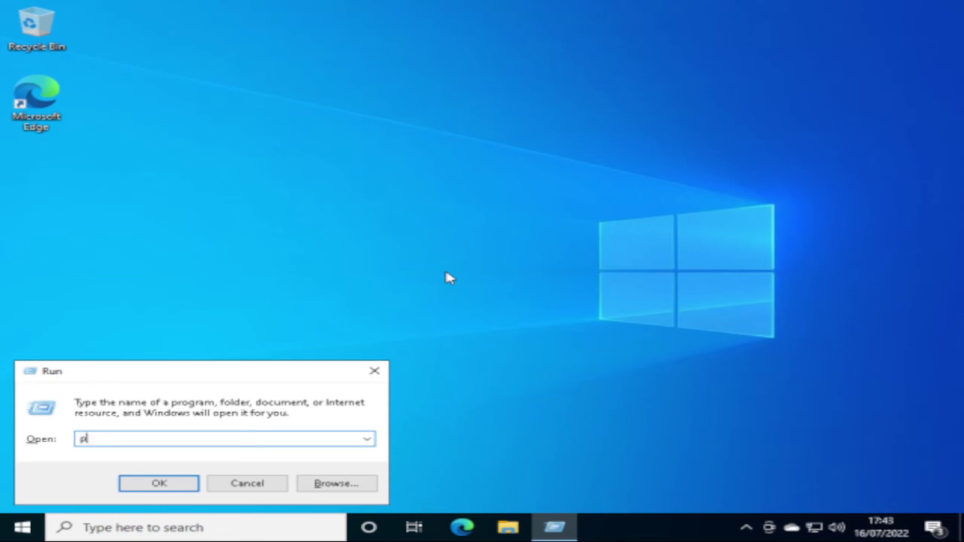
type("refetch")
left_click(192, 483)
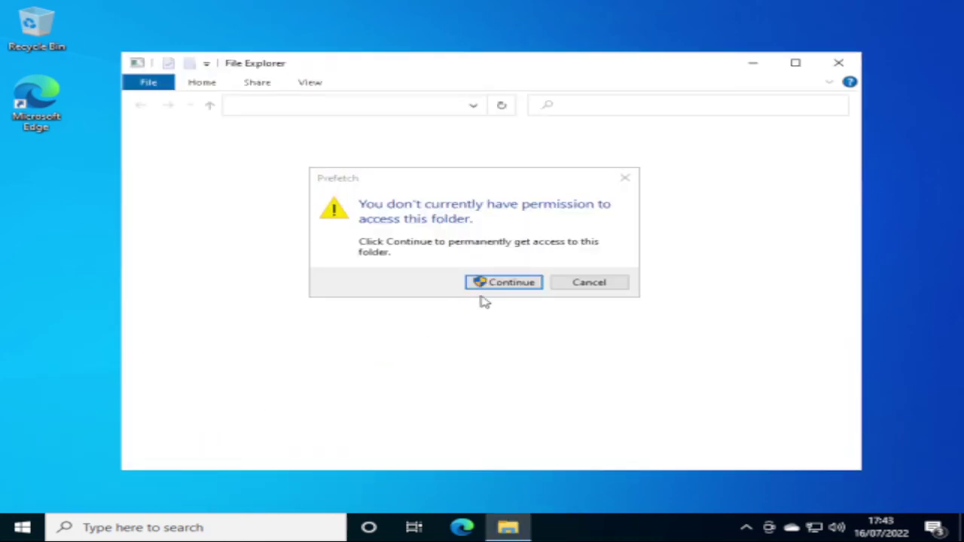
left_click(497, 290)
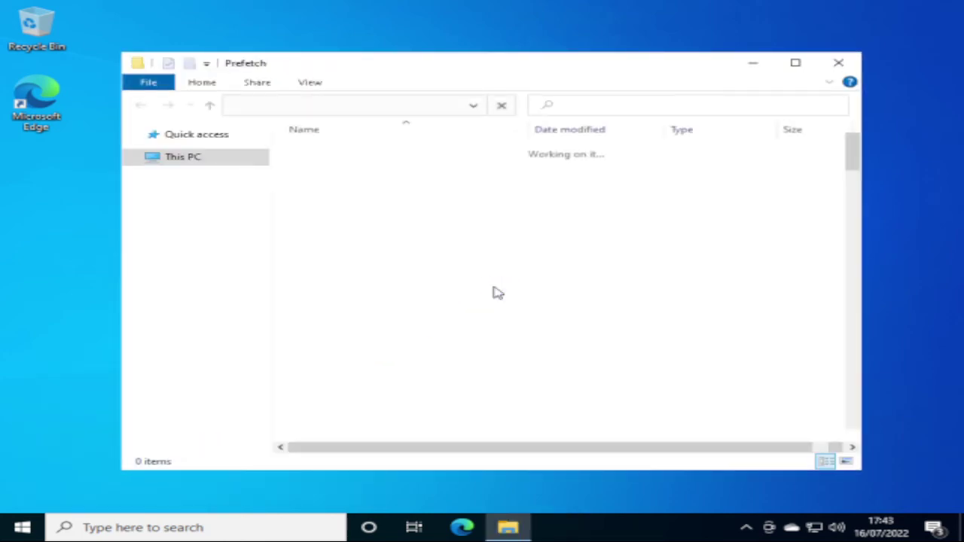
Step: Delete everything in the Prefetch folder, skipping all files that are in use, and close its window
left_click(467, 299)
key("ctrl+a")
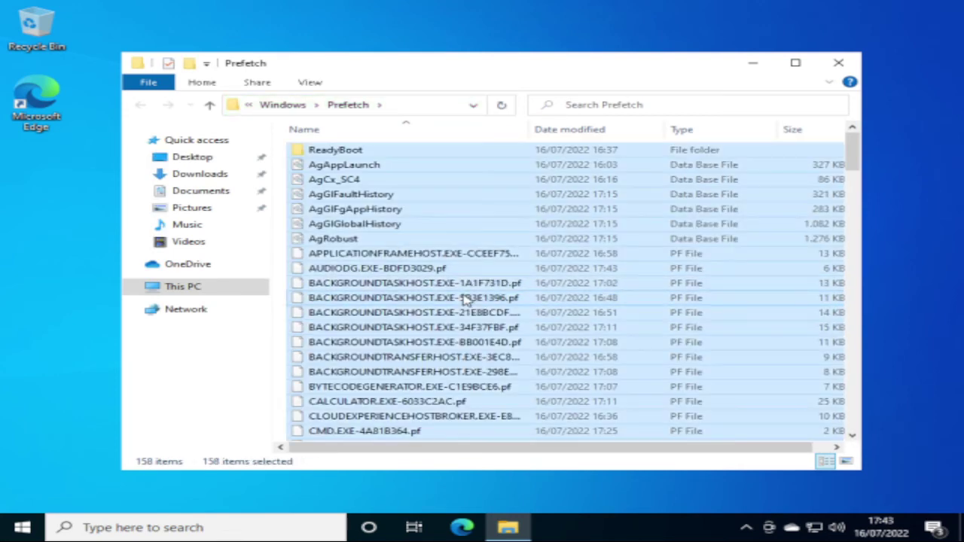
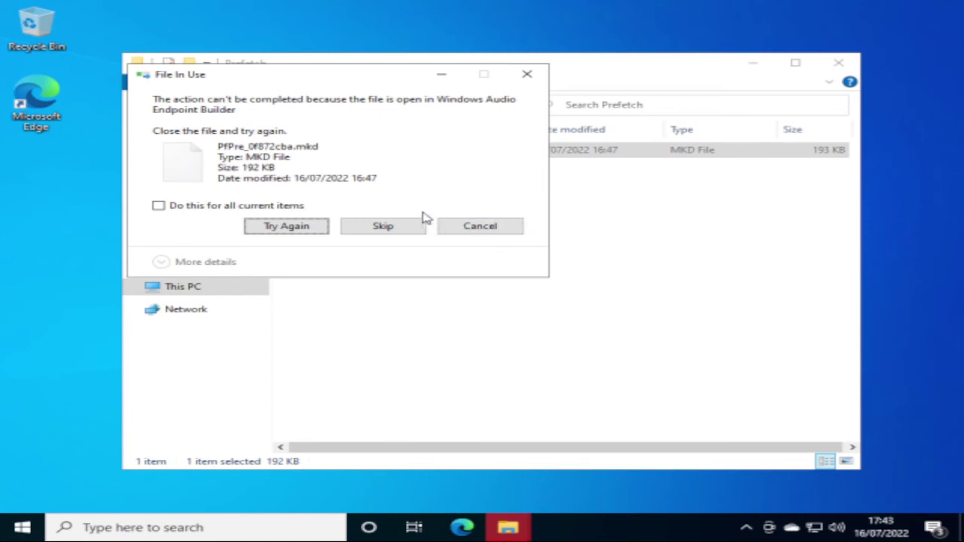
left_click(243, 209)
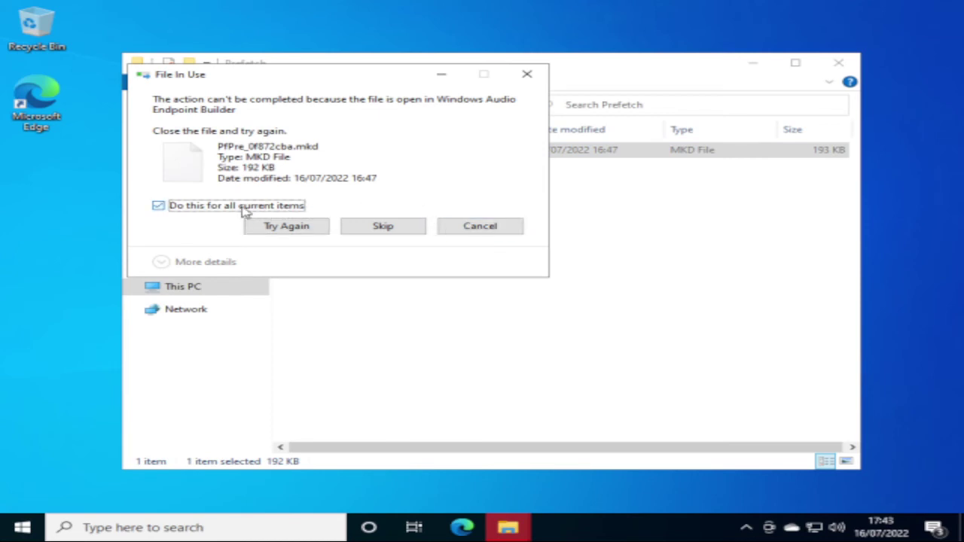
left_click(382, 236)
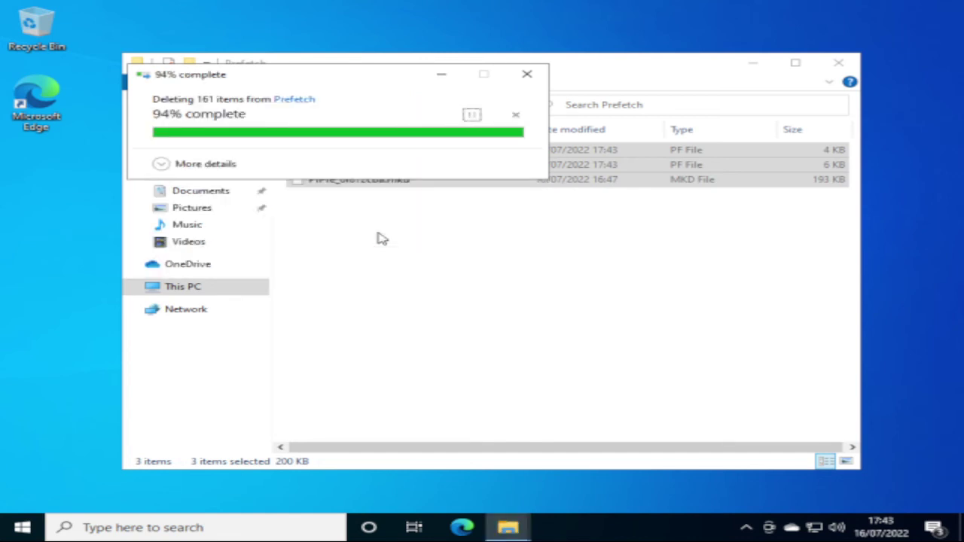
left_click(845, 67)
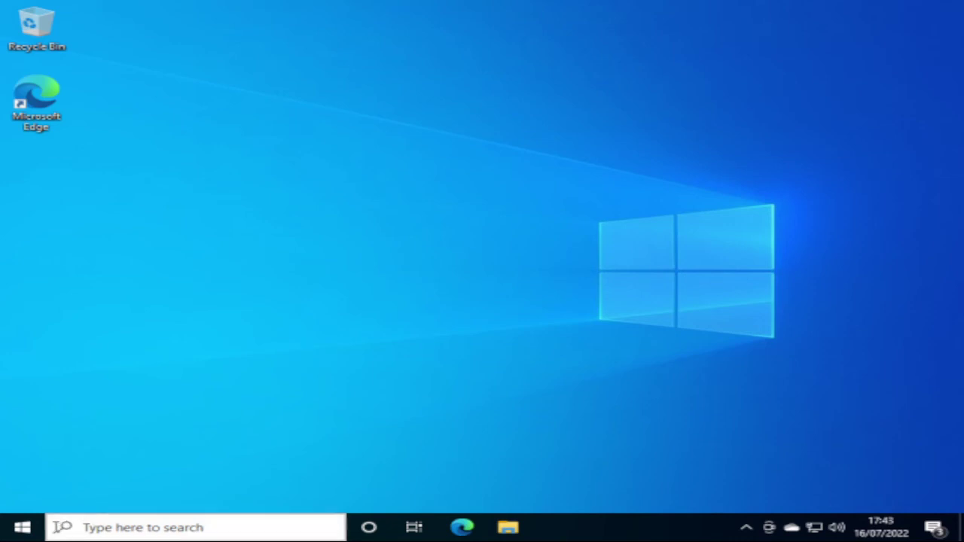
left_click(27, 528)
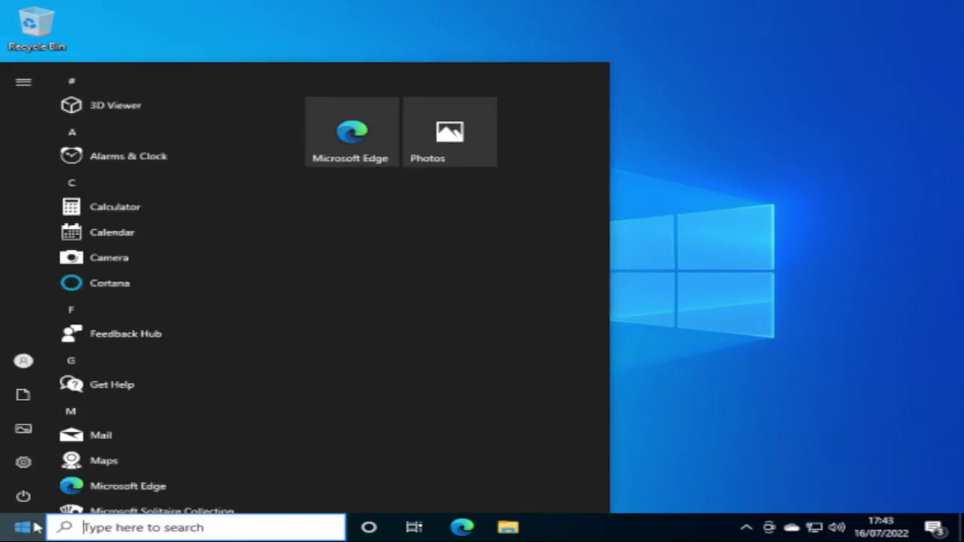
mouse_move(33, 466)
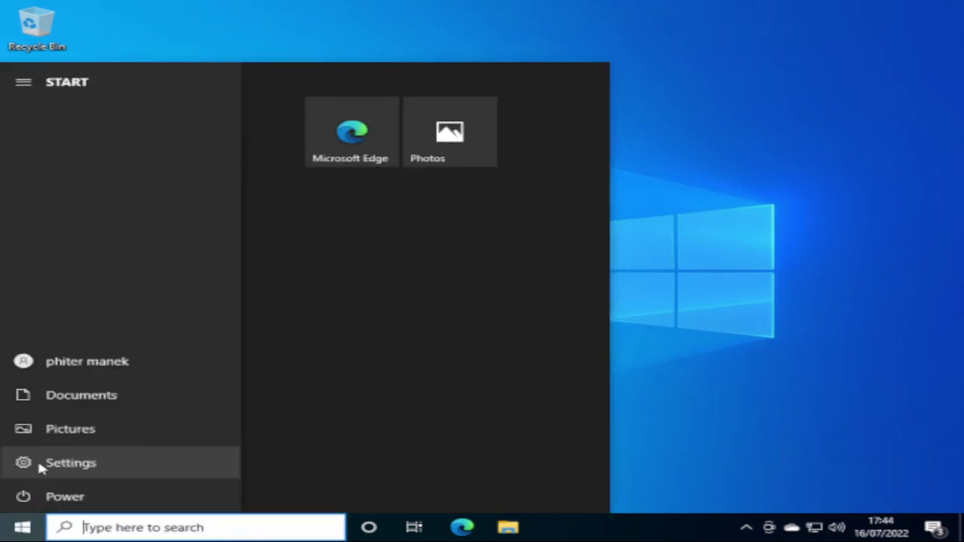
left_click(38, 462)
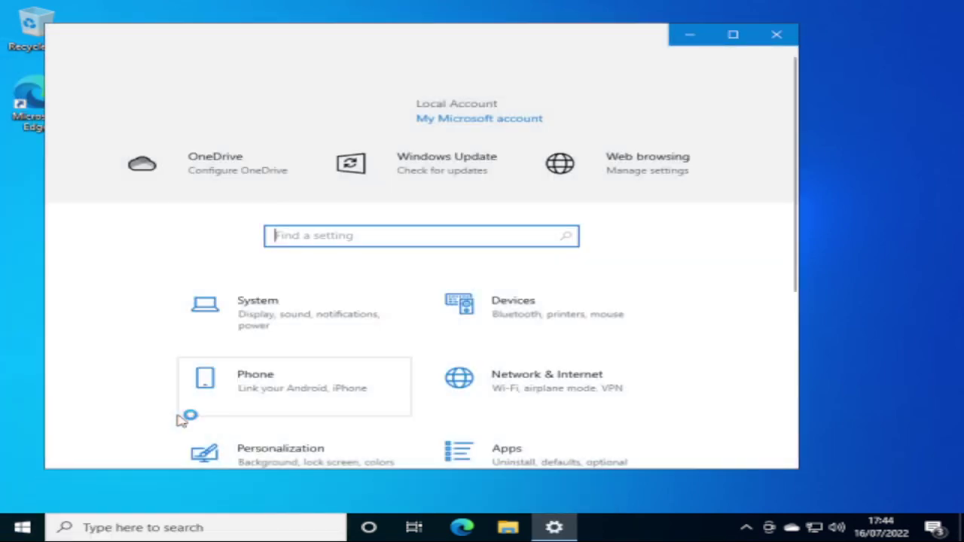
scroll(497, 381, "down", 5)
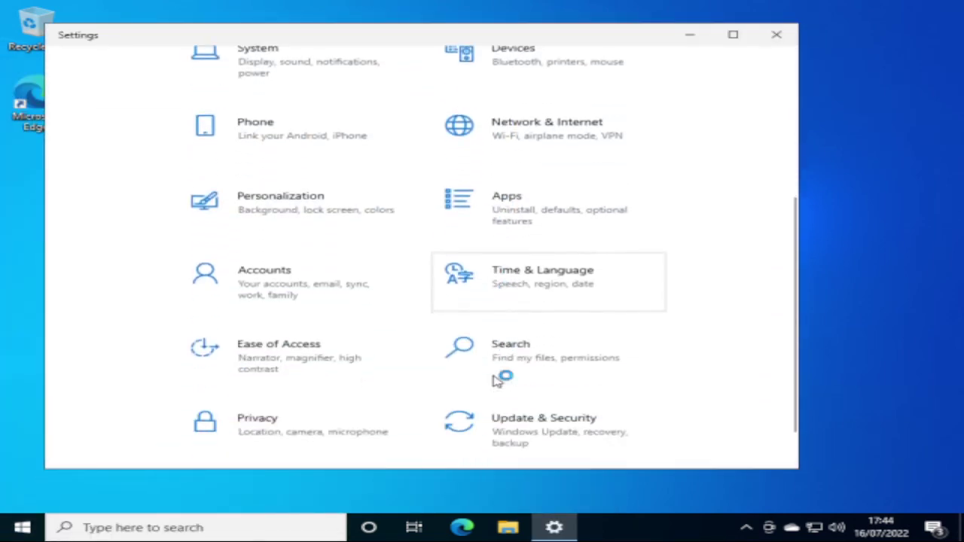
scroll(498, 381, "down", 1)
left_click(494, 386)
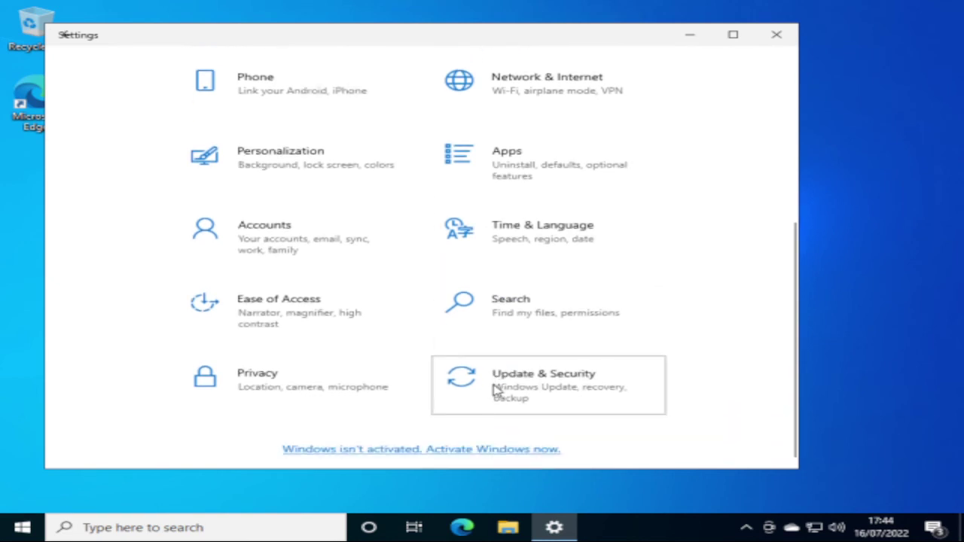
left_click(777, 35)
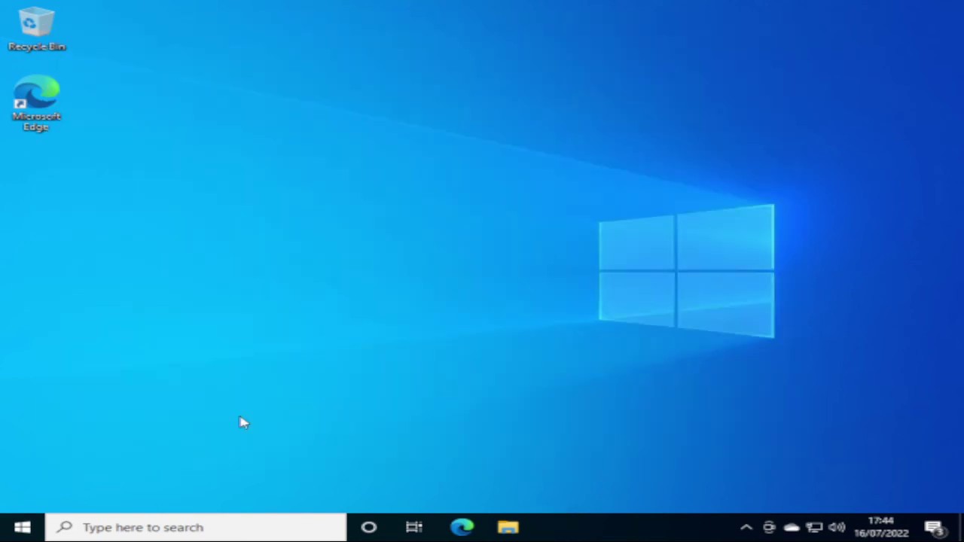
Step: Open the Windows Update advanced options in the Update & Security settings
left_click(21, 530)
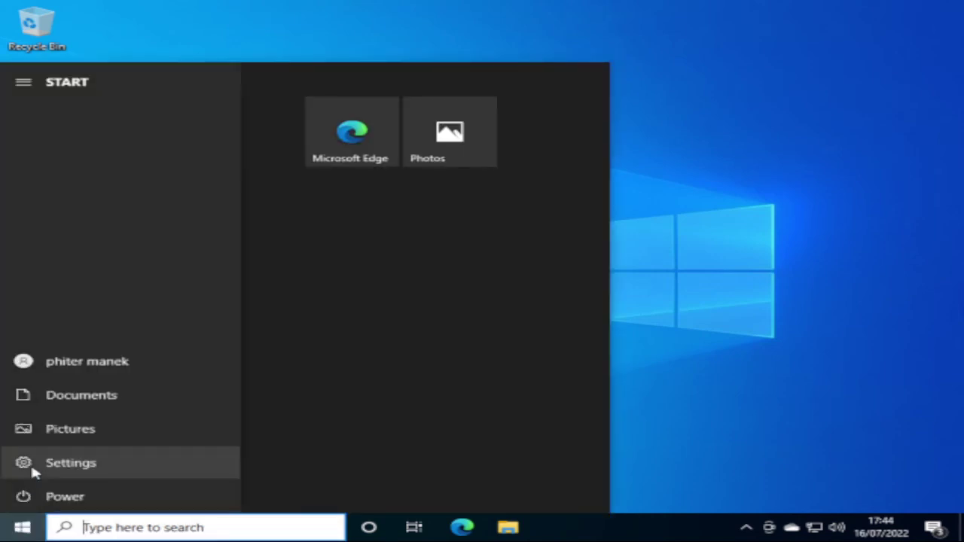
left_click(34, 471)
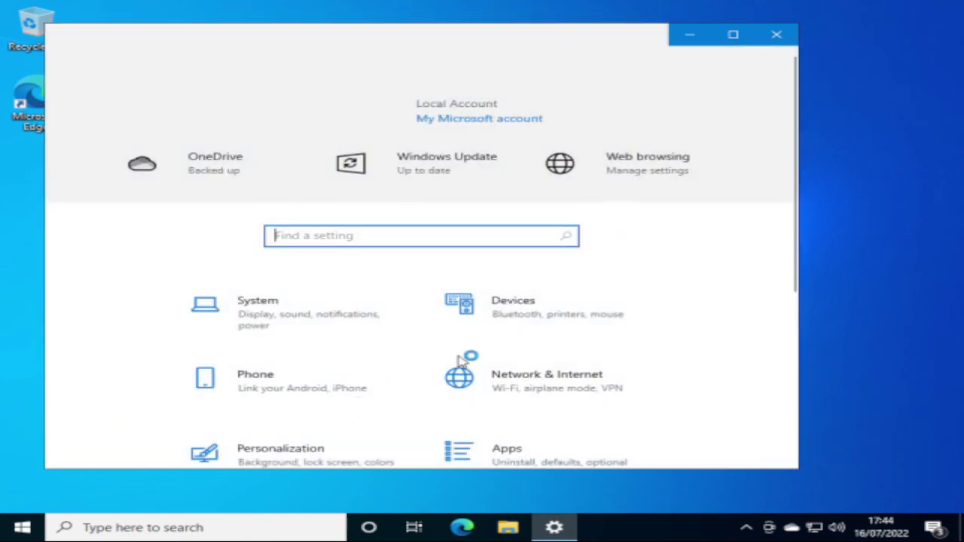
scroll(465, 360, "down", 2)
scroll(510, 338, "down", 3)
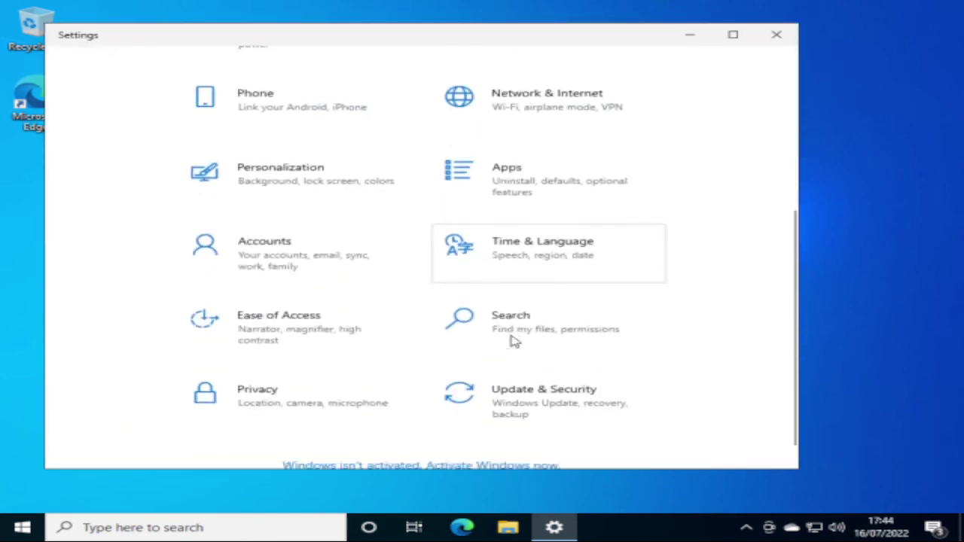
left_click(603, 401)
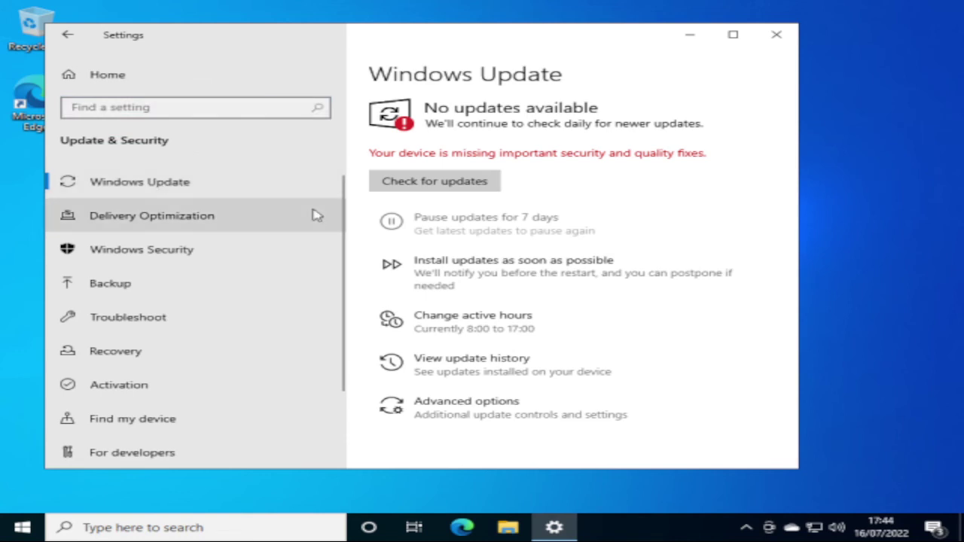
left_click(479, 416)
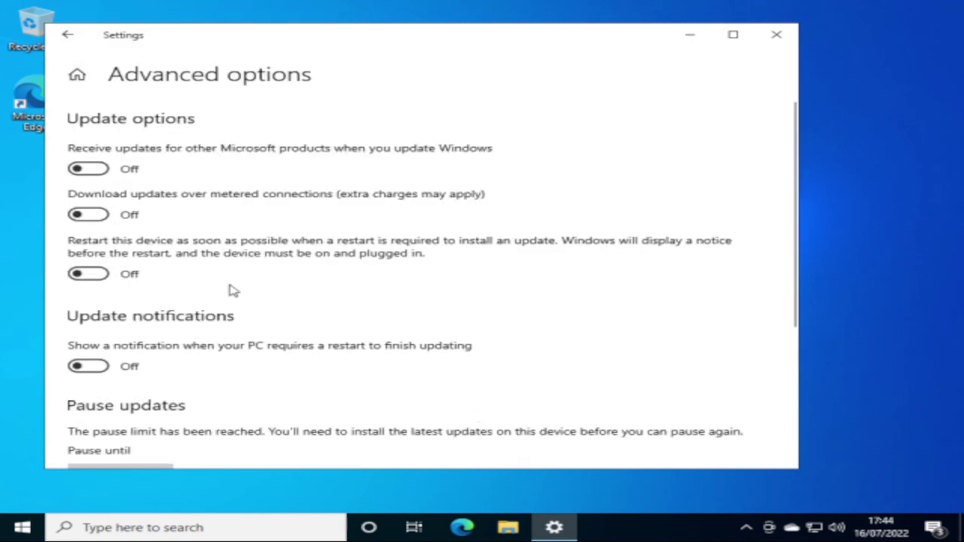
Step: Switch the restart notification and the option to restart as soon as possible on and back off
scroll(210, 240, "down", 3)
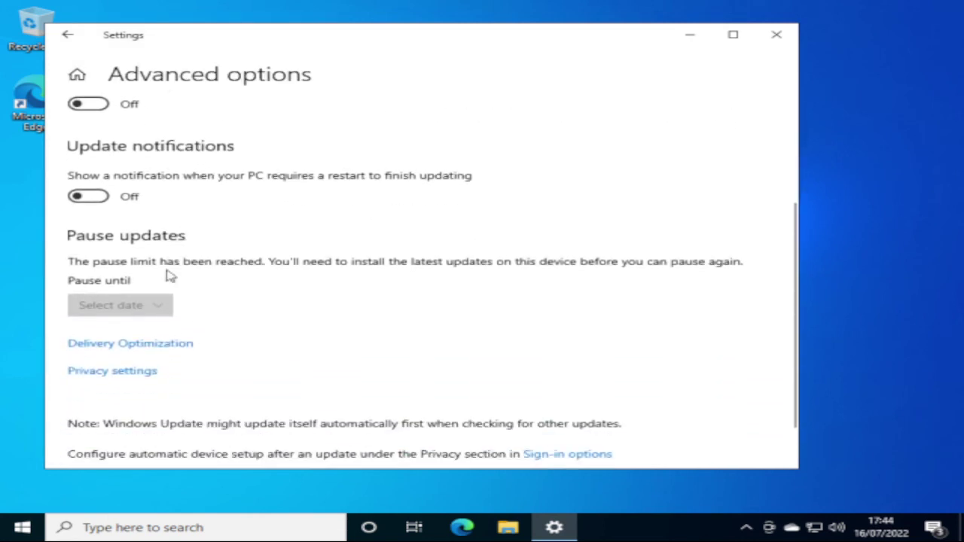
scroll(168, 273, "up", 2)
scroll(161, 291, "up", 1)
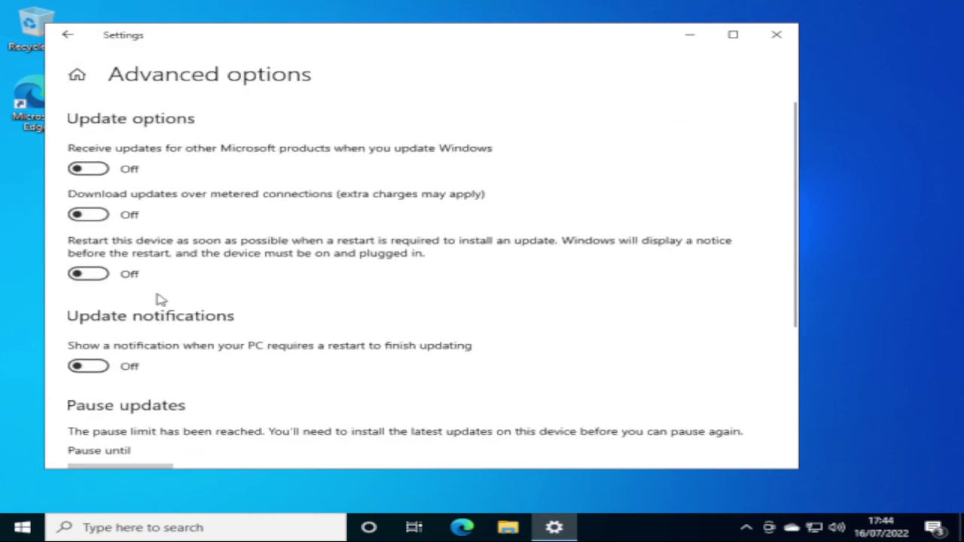
scroll(158, 298, "down", 2)
scroll(152, 307, "up", 2)
left_click(101, 369)
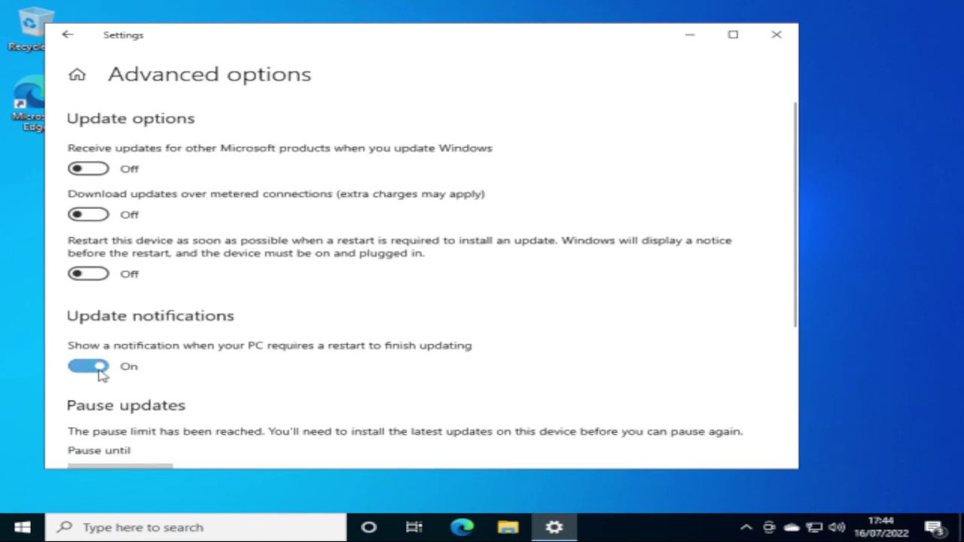
left_click(101, 277)
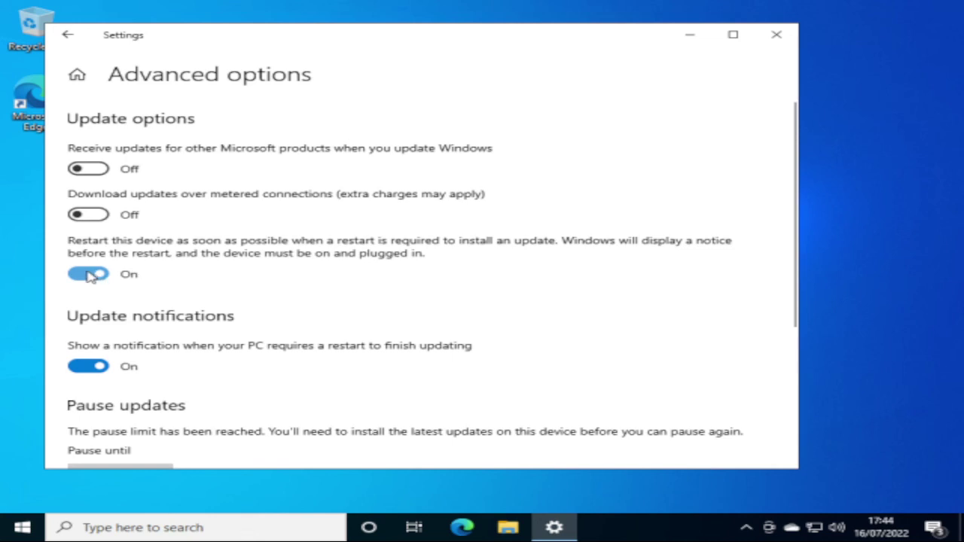
left_click(100, 276)
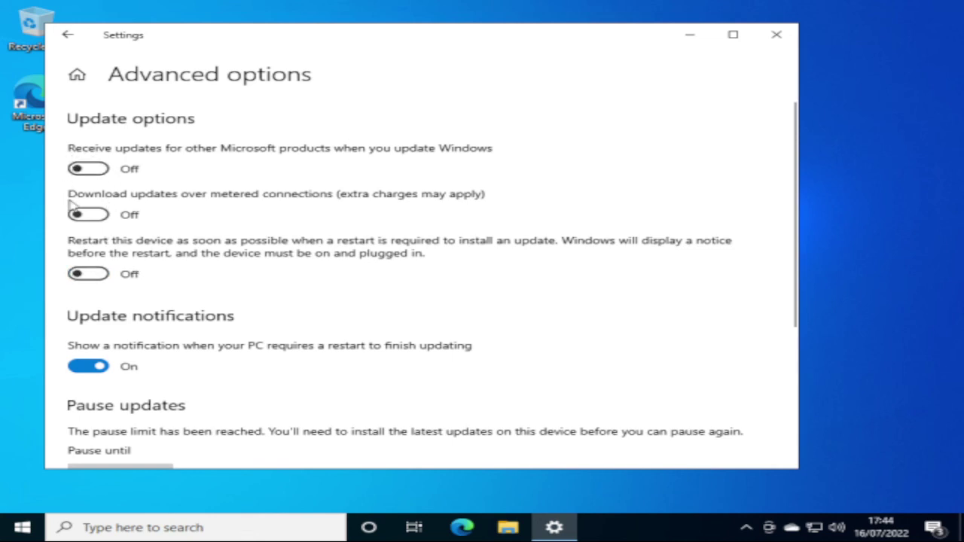
left_click(98, 366)
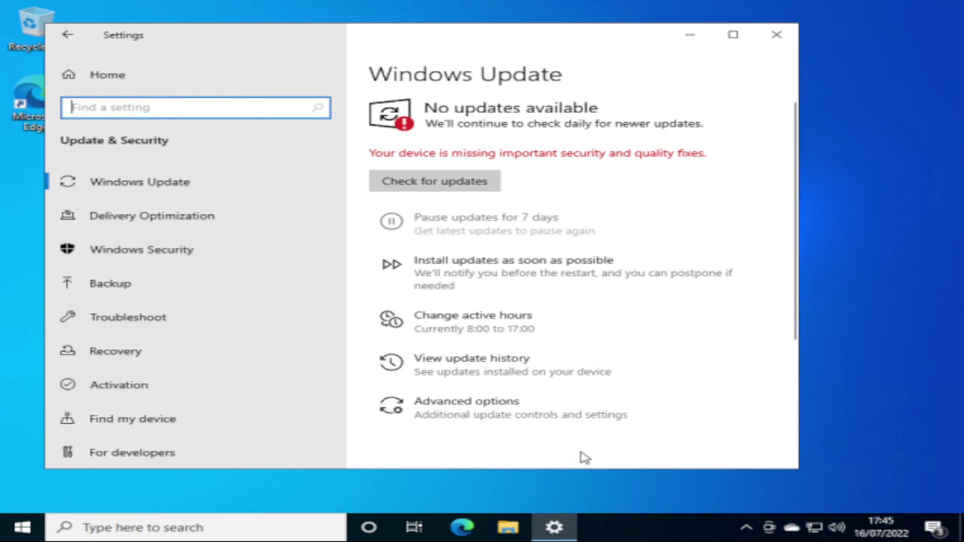
Step: Review the update options and notification switches in Windows Update's advanced options again and close Settings
left_click(544, 419)
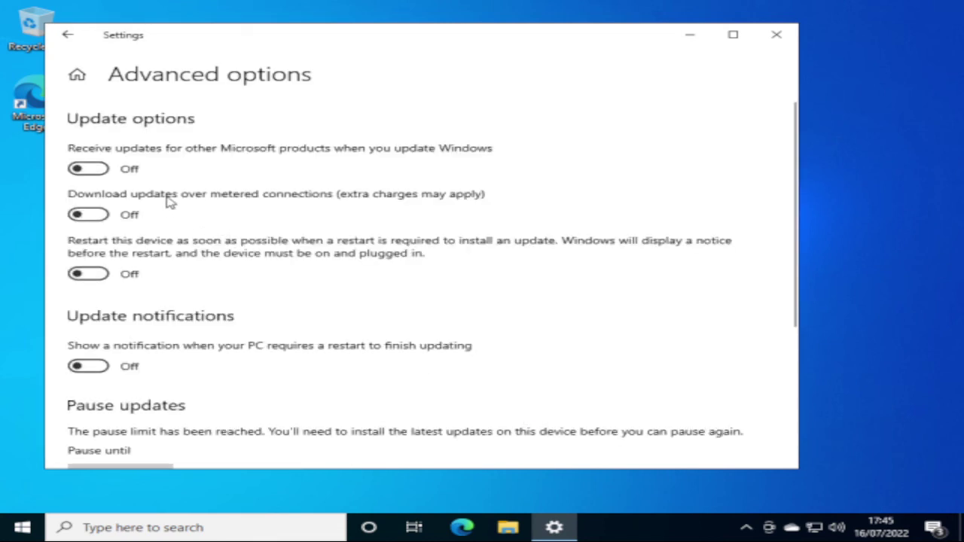
left_click(68, 36)
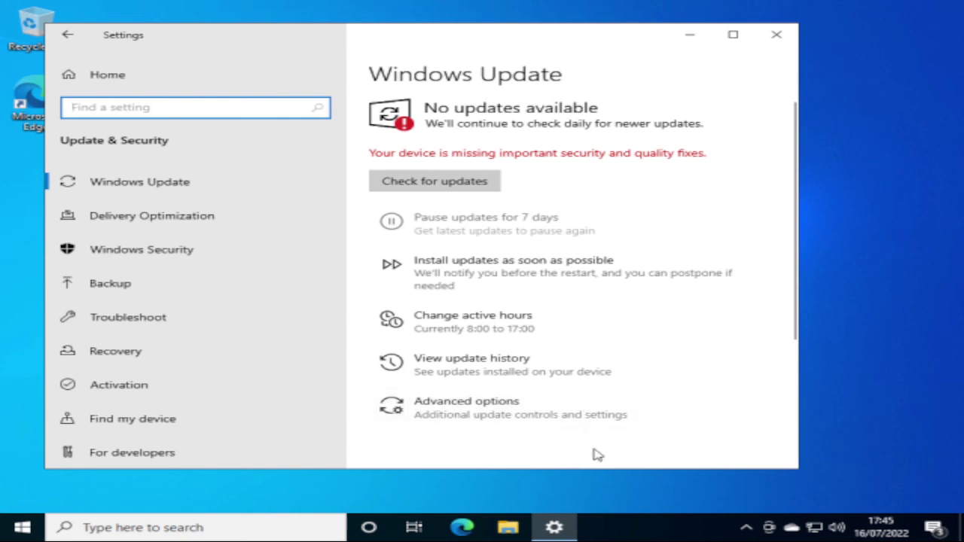
left_click(536, 419)
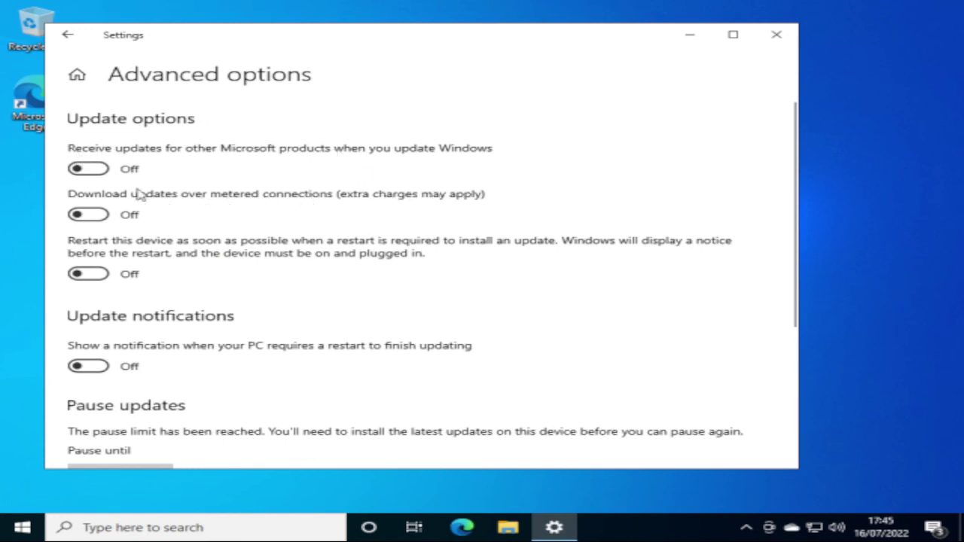
left_click(67, 34)
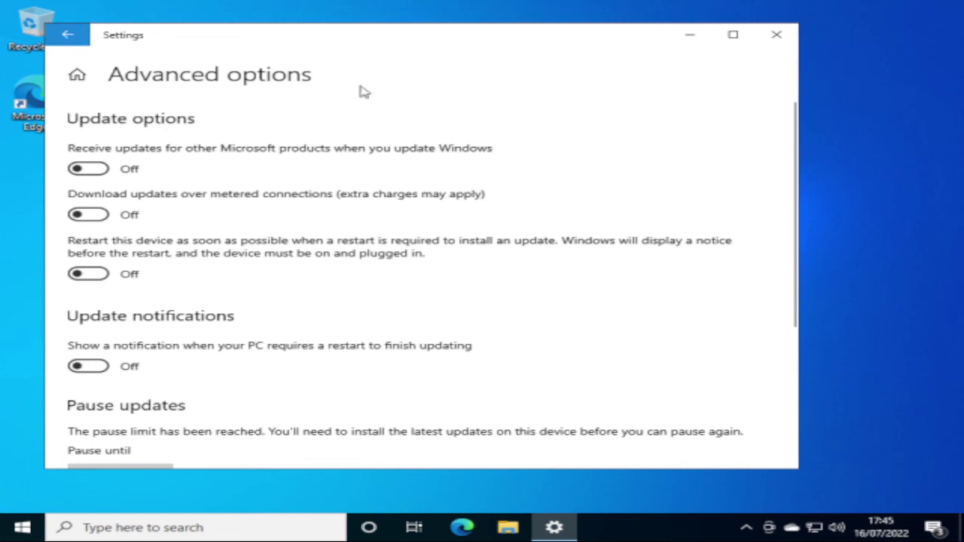
left_click(777, 34)
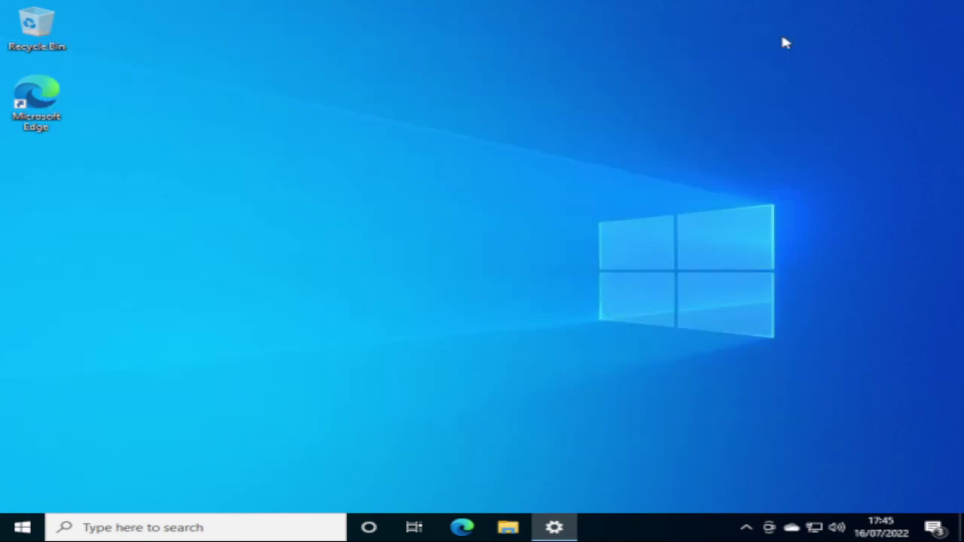